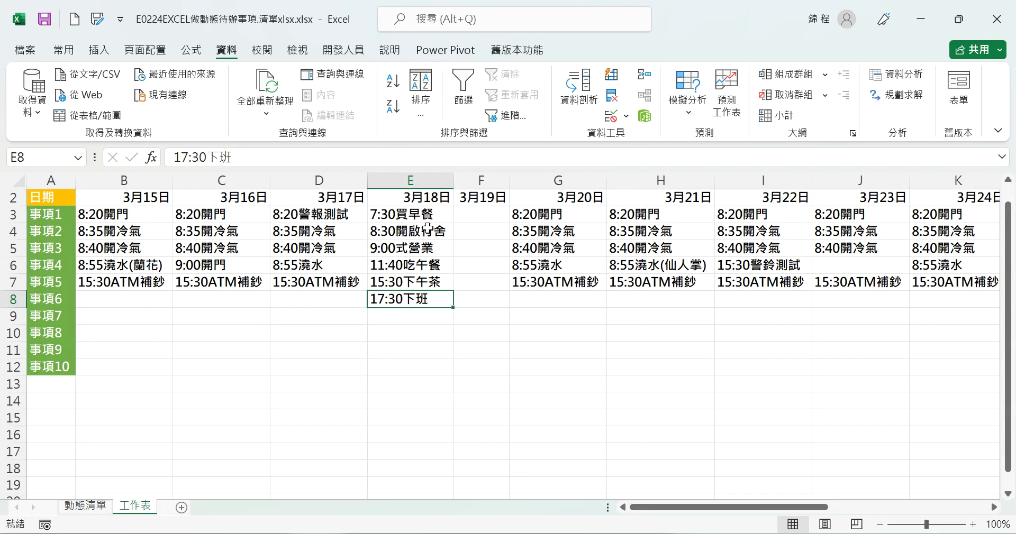
# On the 動態清單 sheet, replace TODAY with NOW in the system date formula in cell B2
pyautogui.moveTo(786, 506); pyautogui.dragTo(961, 504)
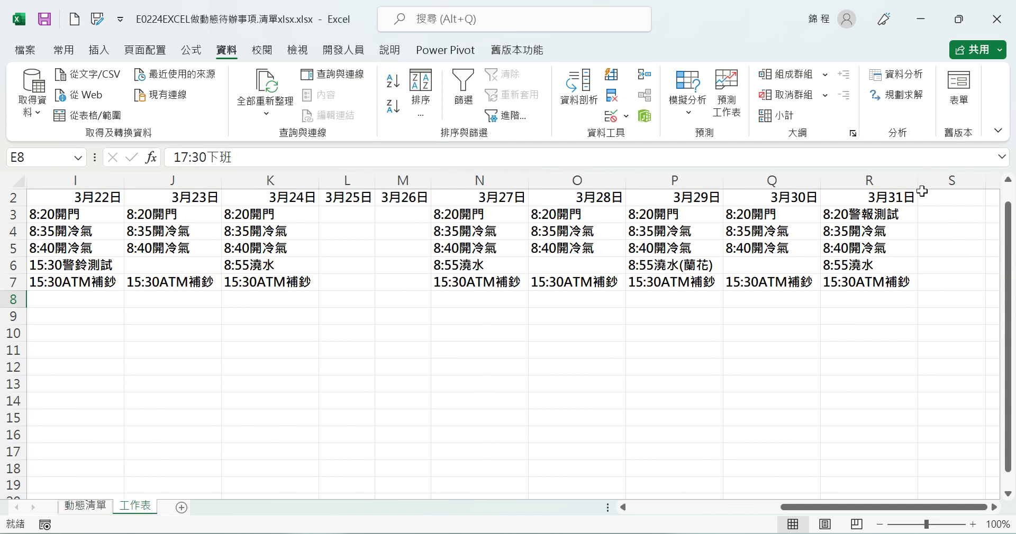
pyautogui.moveTo(893, 509); pyautogui.dragTo(741, 507)
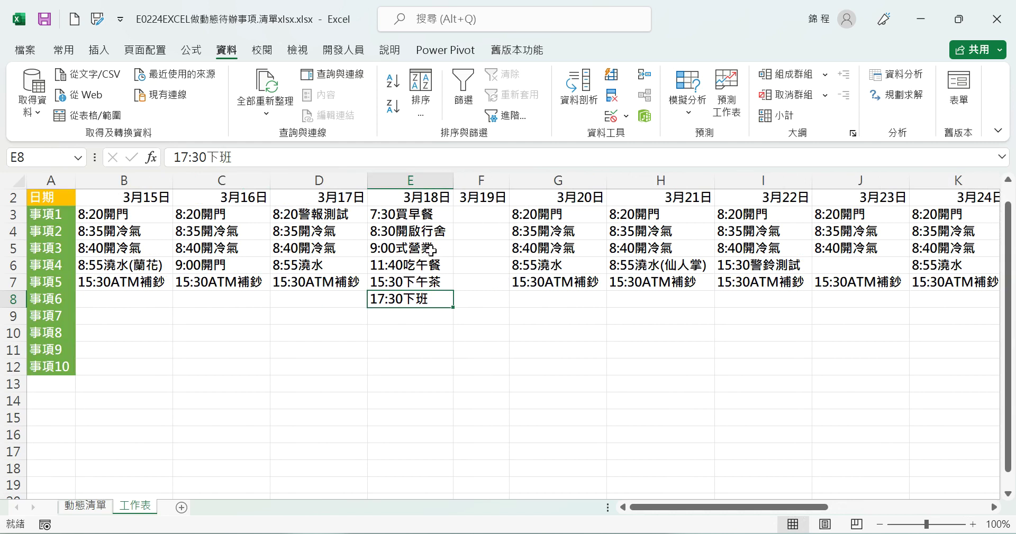
pyautogui.click(83, 507)
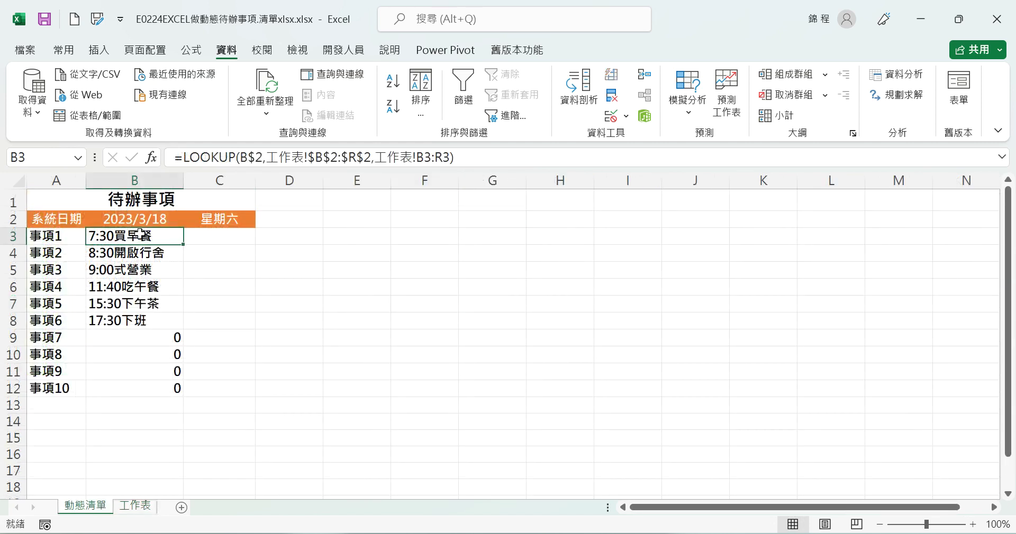
pyautogui.click(118, 216)
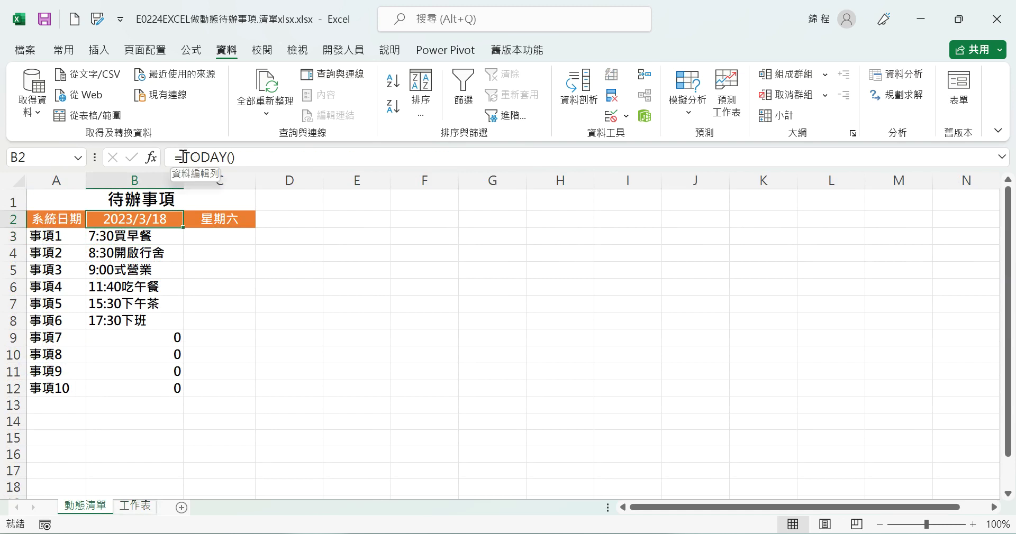
pyautogui.moveTo(182, 158); pyautogui.dragTo(231, 157)
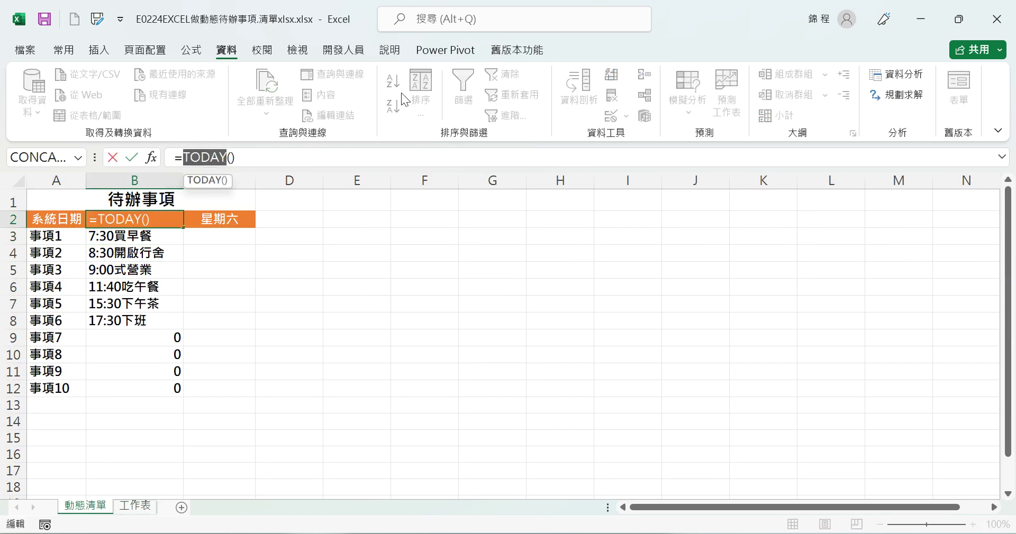
pyautogui.write('NOW')
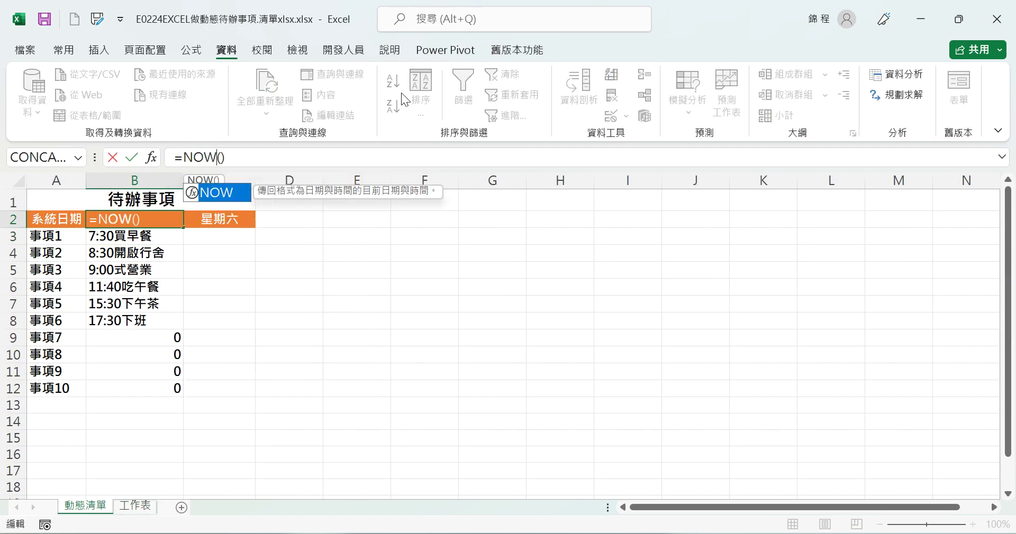
pyautogui.press('Tab')
pyautogui.press('Right')
pyautogui.press('Left')
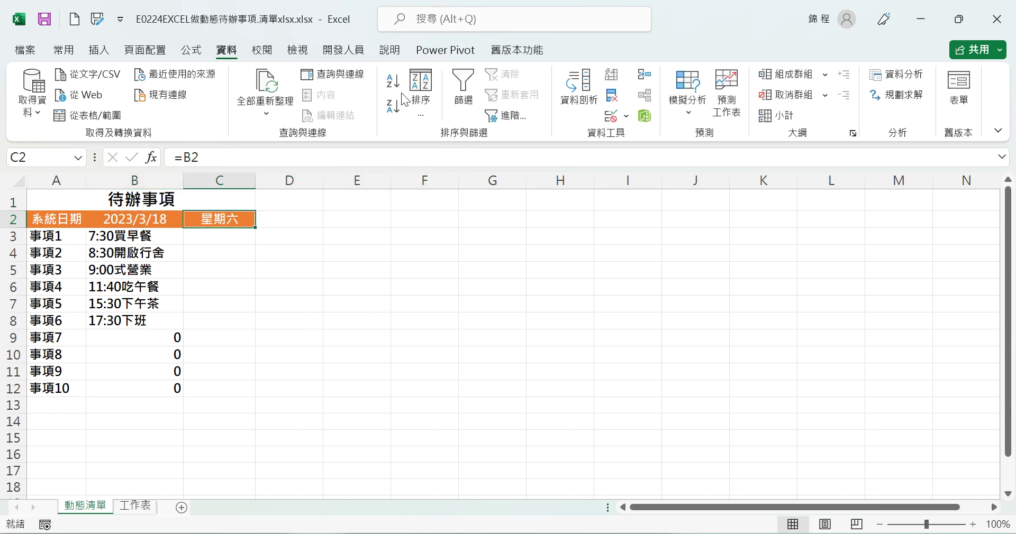
pyautogui.press('Left')
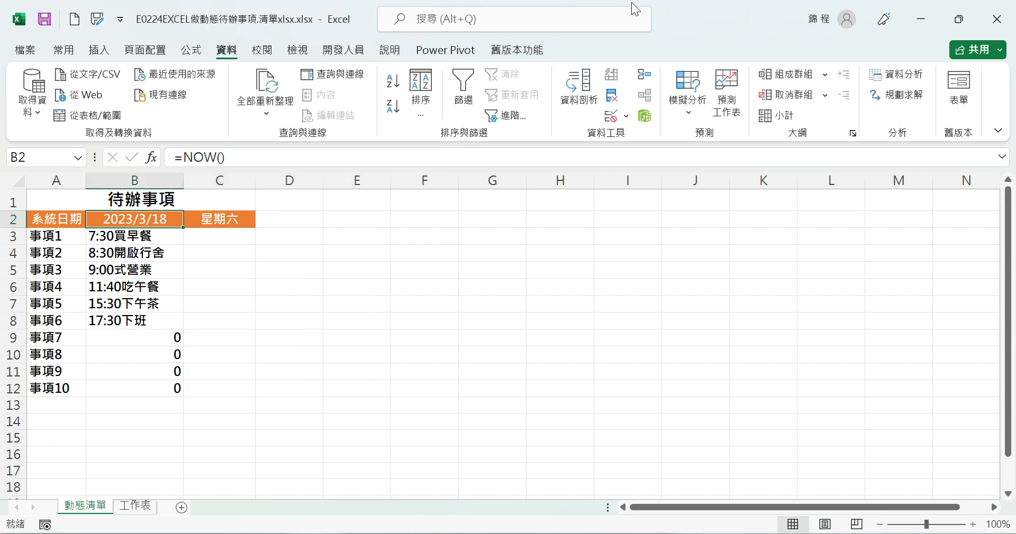
# Format cell B2 as a date with the 2012/3/14 1:30 PM type
pyautogui.click(64, 50)
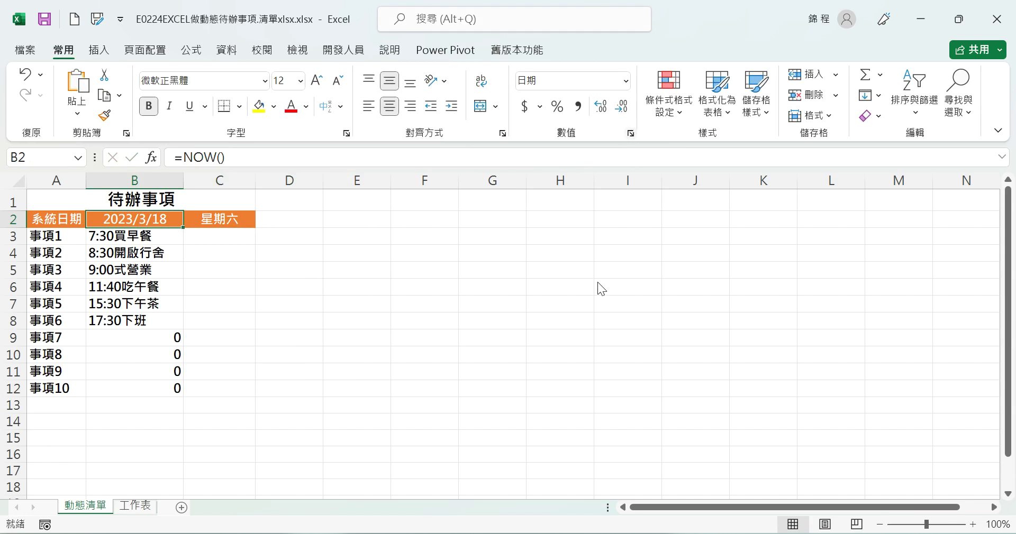
pyautogui.hotkey('ctrl', '1')
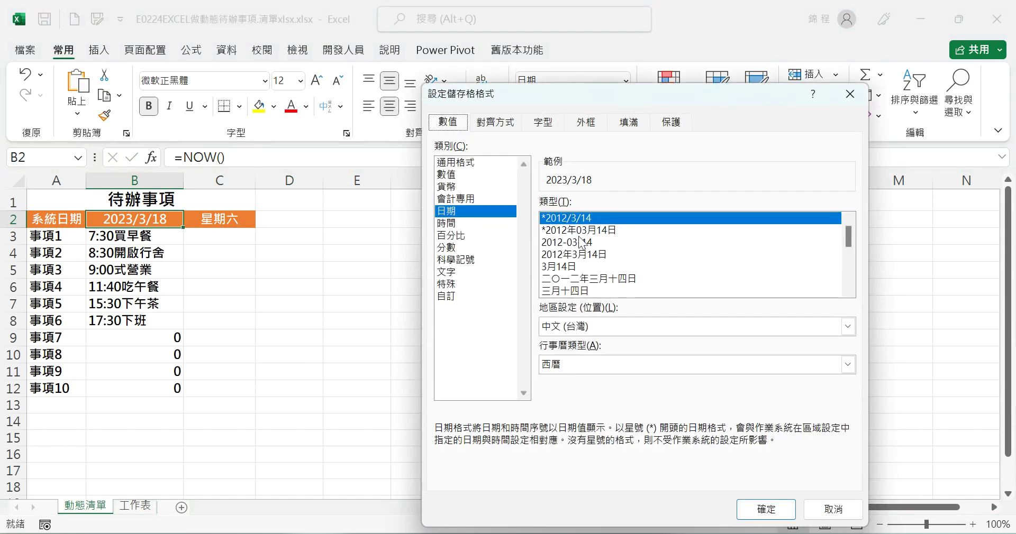
pyautogui.moveTo(852, 238); pyautogui.dragTo(853, 265)
pyautogui.click(594, 243)
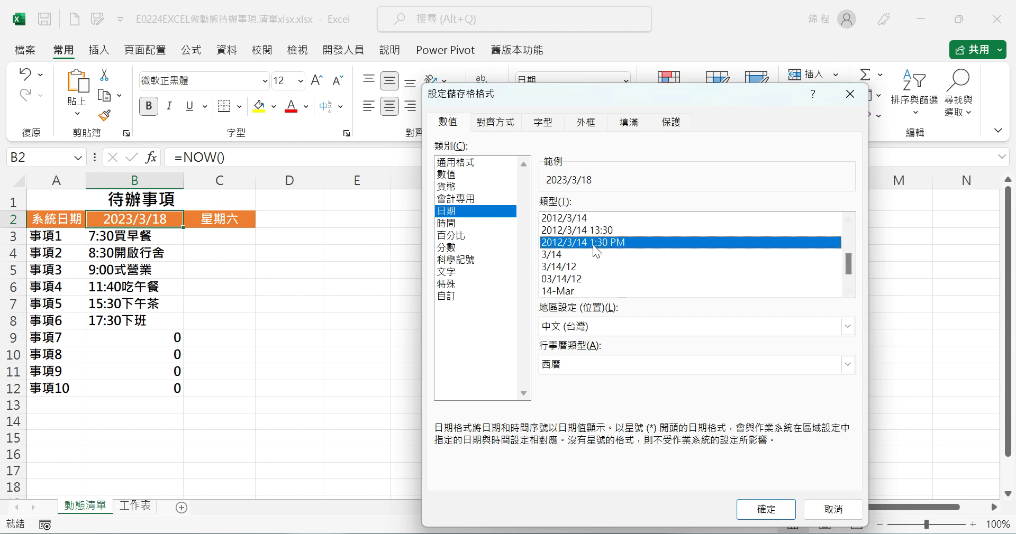
pyautogui.click(768, 510)
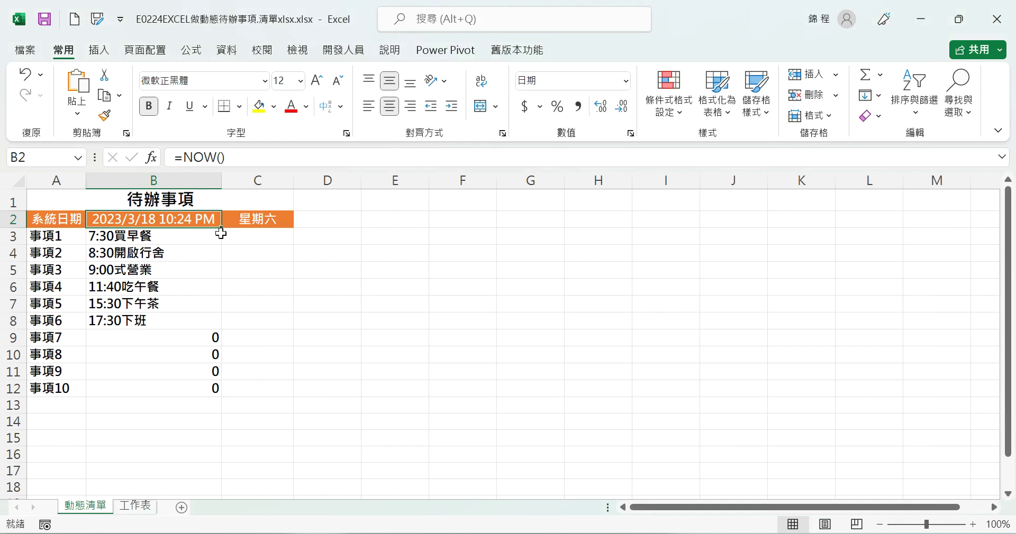
# Check how the date in 工作表 cell B2 is entered, and set 動態清單 cell B2 back to =TODAY()
pyautogui.click(147, 509)
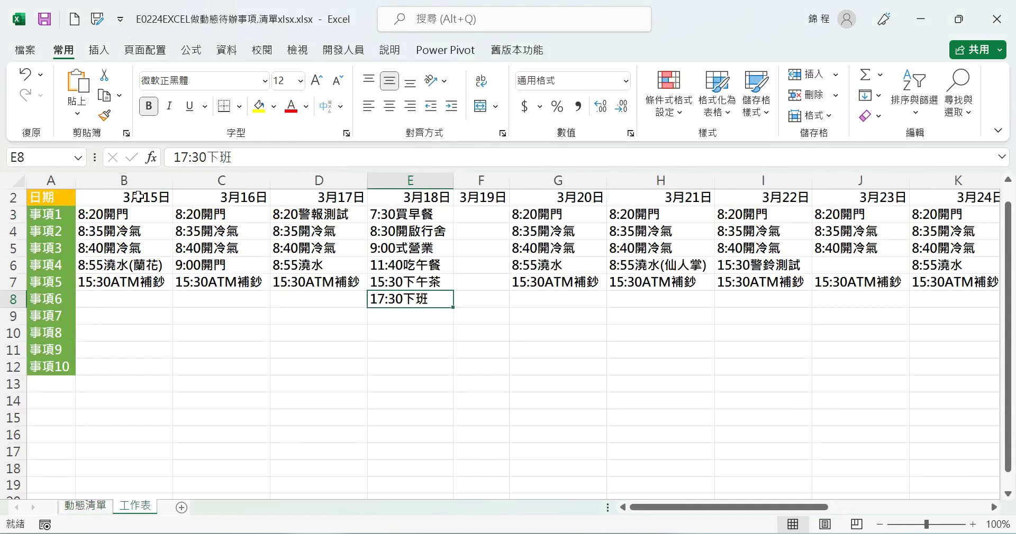
pyautogui.click(138, 199)
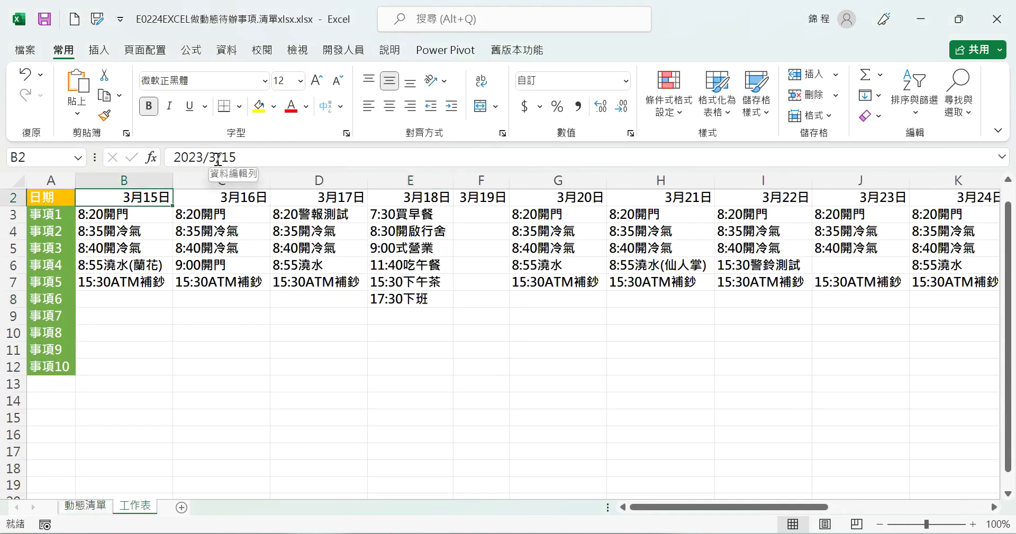
pyautogui.click(95, 507)
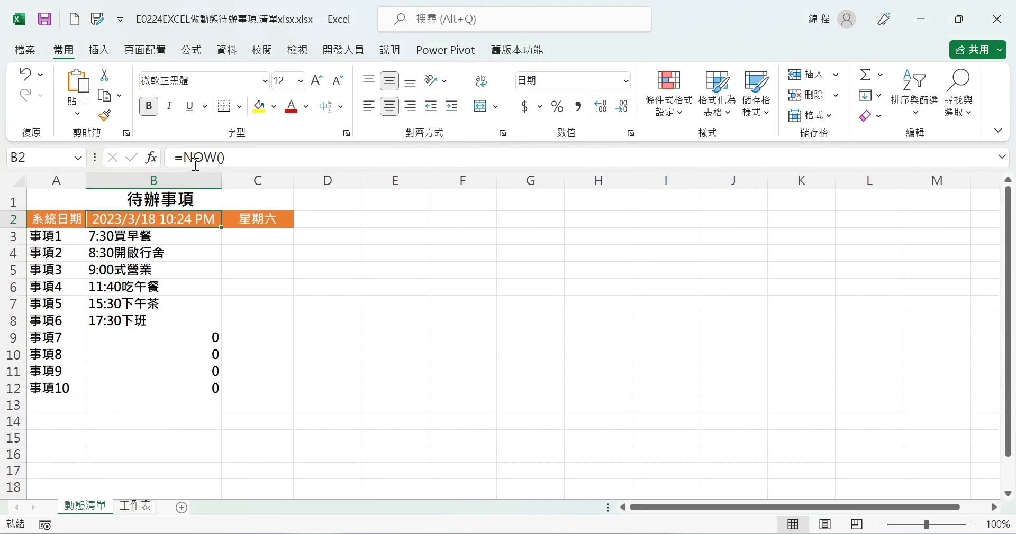
pyautogui.moveTo(182, 157); pyautogui.dragTo(217, 159)
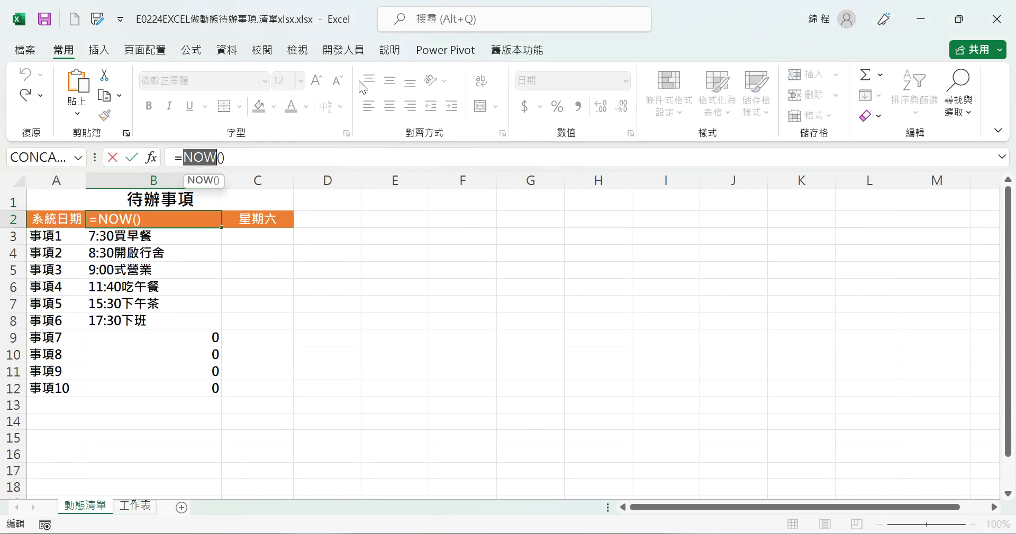
pyautogui.write('TODAY')
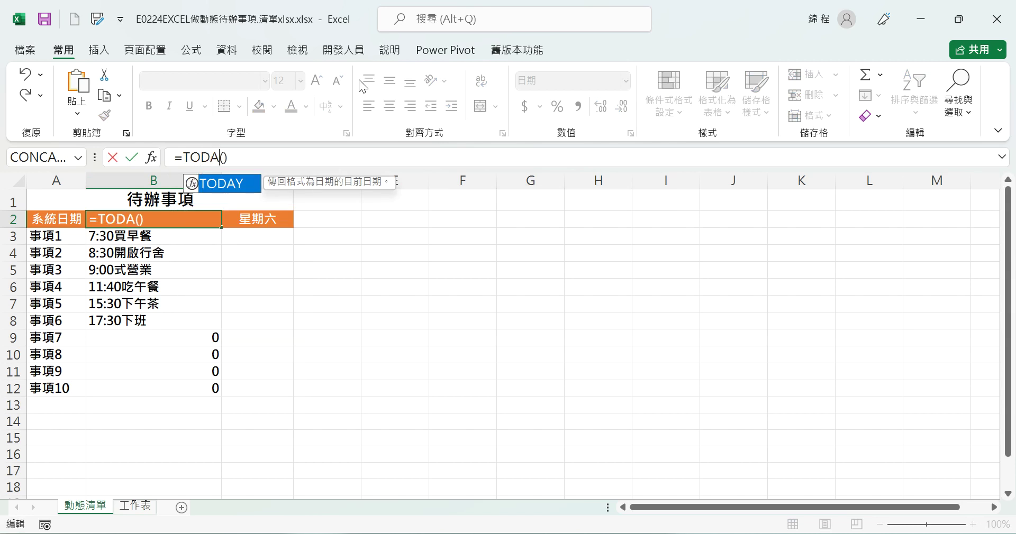
pyautogui.press('Return')
pyautogui.press('Left')
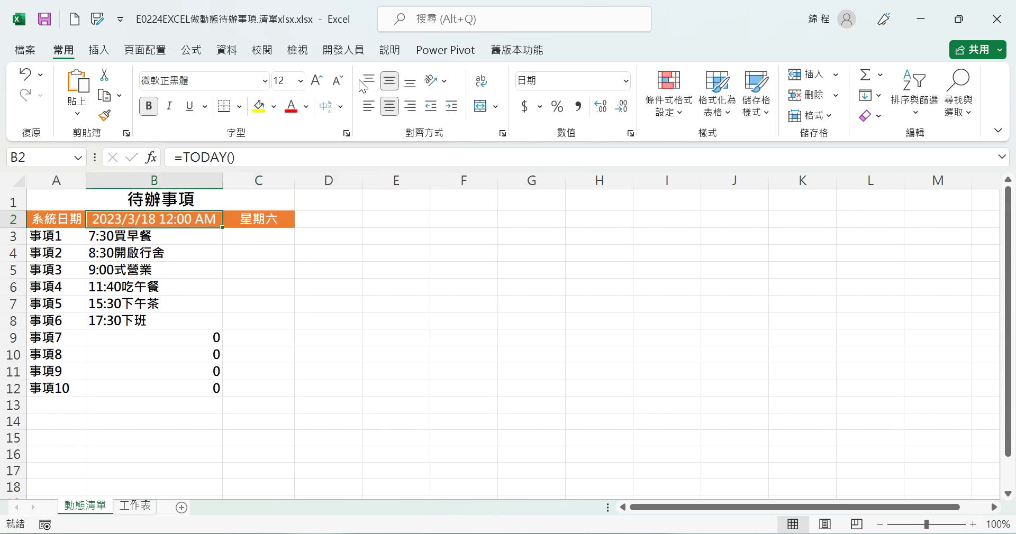
# Apply the short date format (簡短日期) to cell B2 and autofit the width of column B
pyautogui.click(626, 81)
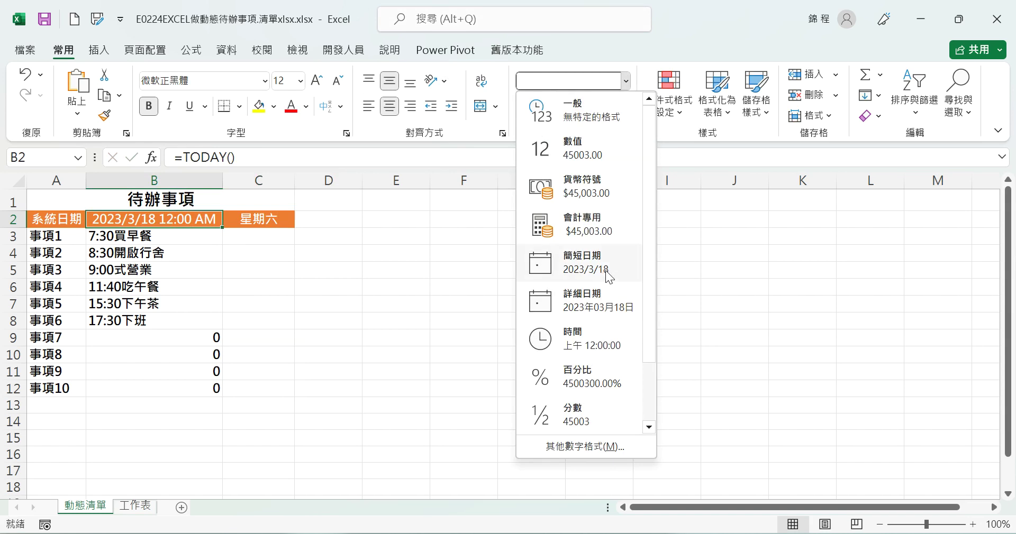
pyautogui.click(605, 271)
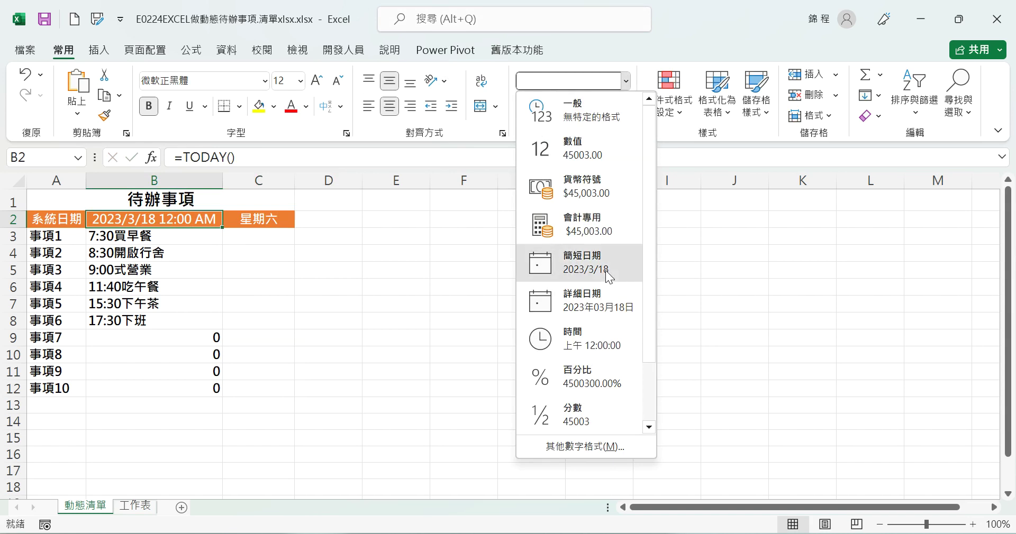
pyautogui.doubleClick(222, 176)
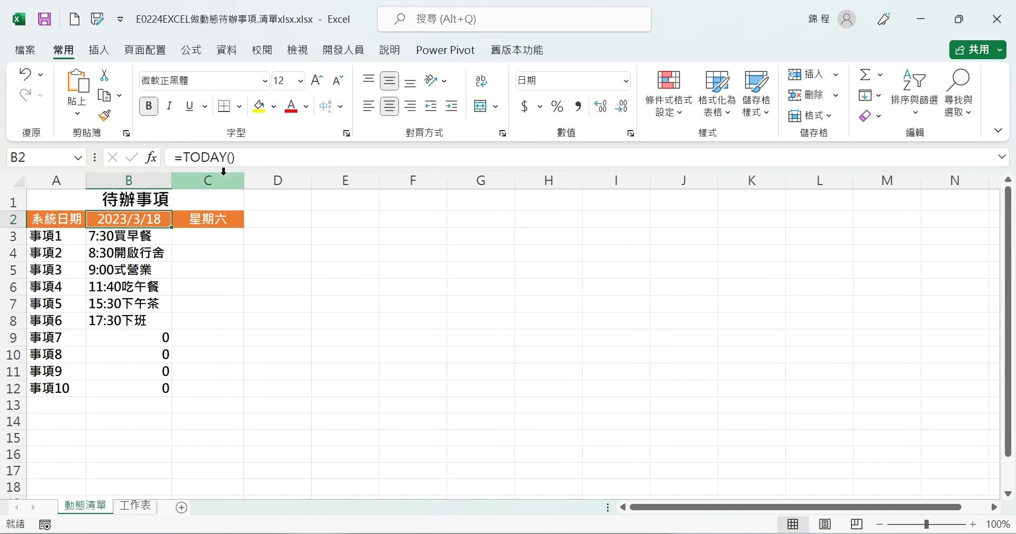
# Format the weekday cell C2 as a date with the 星期三 type
pyautogui.click(210, 218)
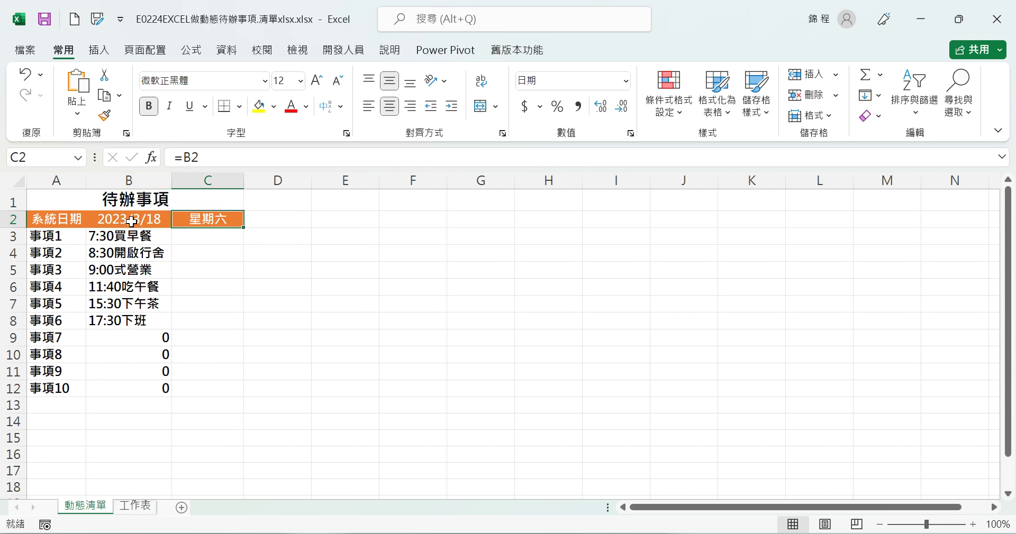
pyautogui.click(630, 133)
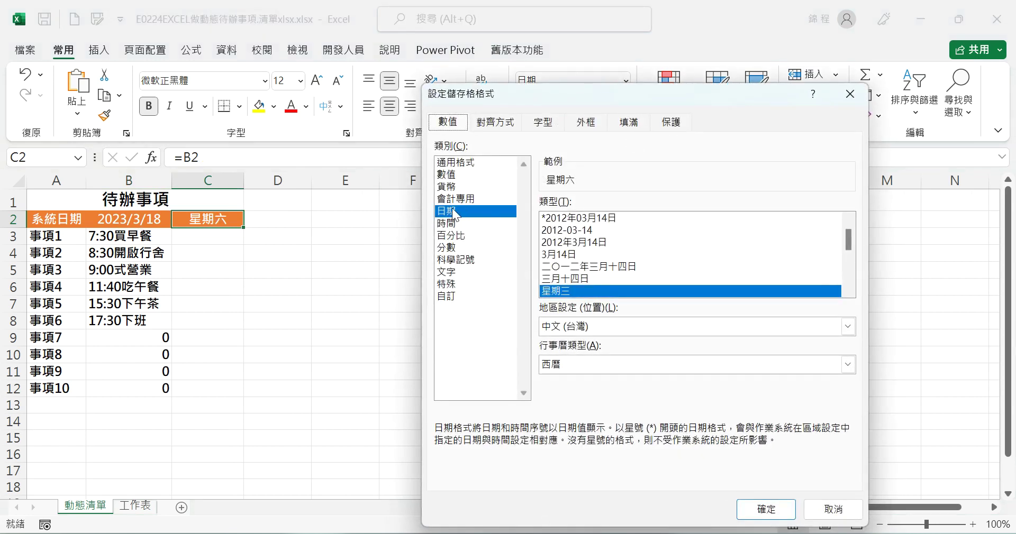
pyautogui.click(847, 291)
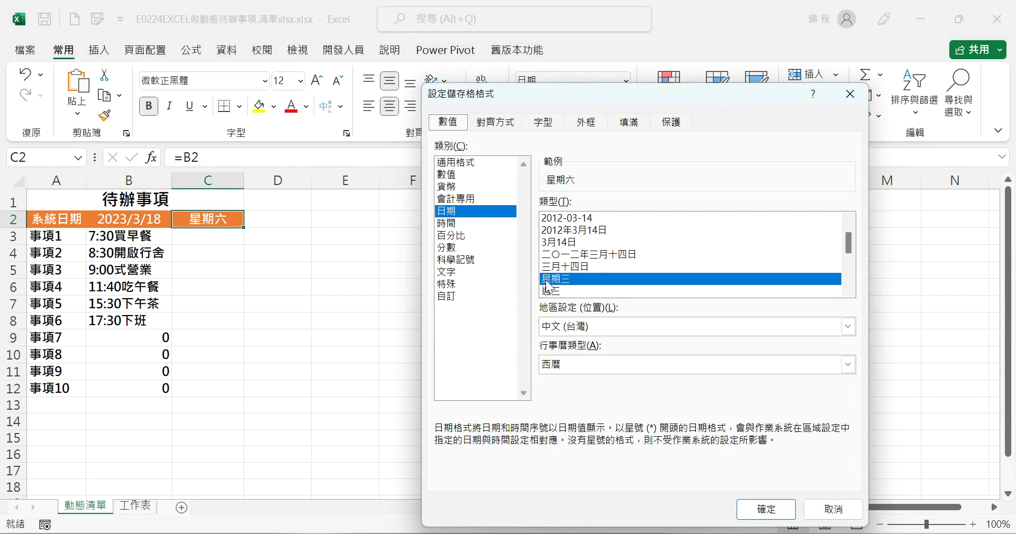
pyautogui.click(782, 513)
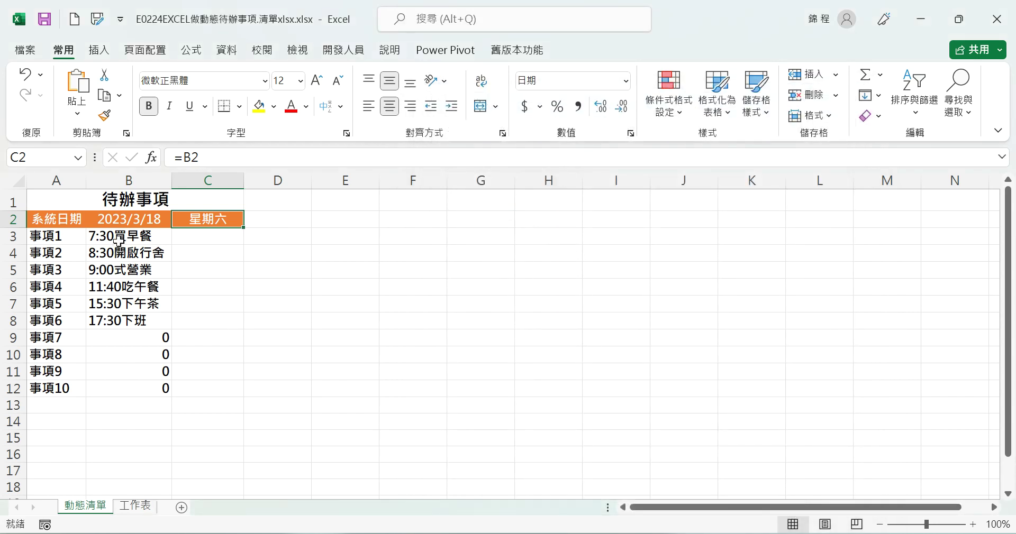
# Open the function arguments of the LOOKUP formula in cell B3, using the lookup_value,lookup_vector,result_vector form
pyautogui.click(121, 237)
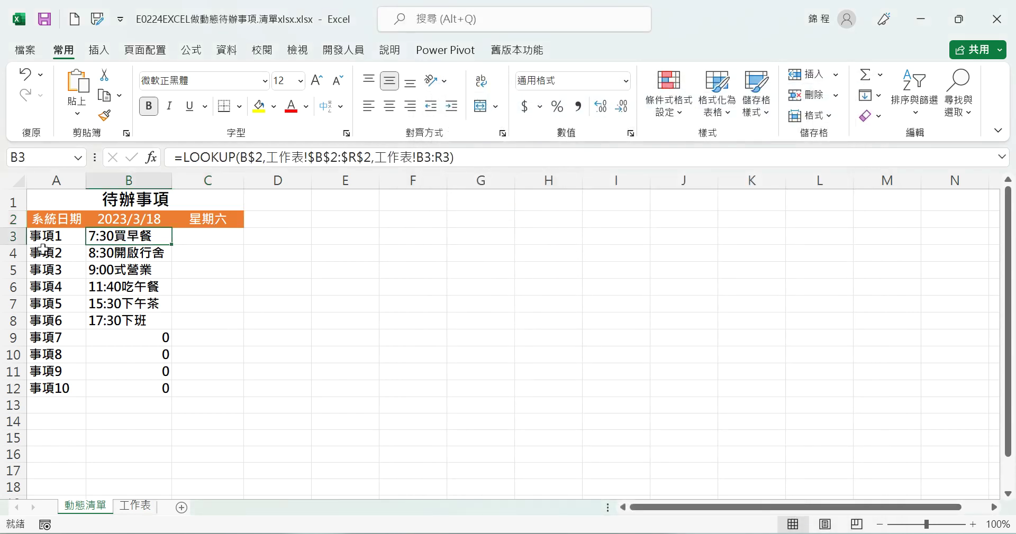
pyautogui.click(200, 157)
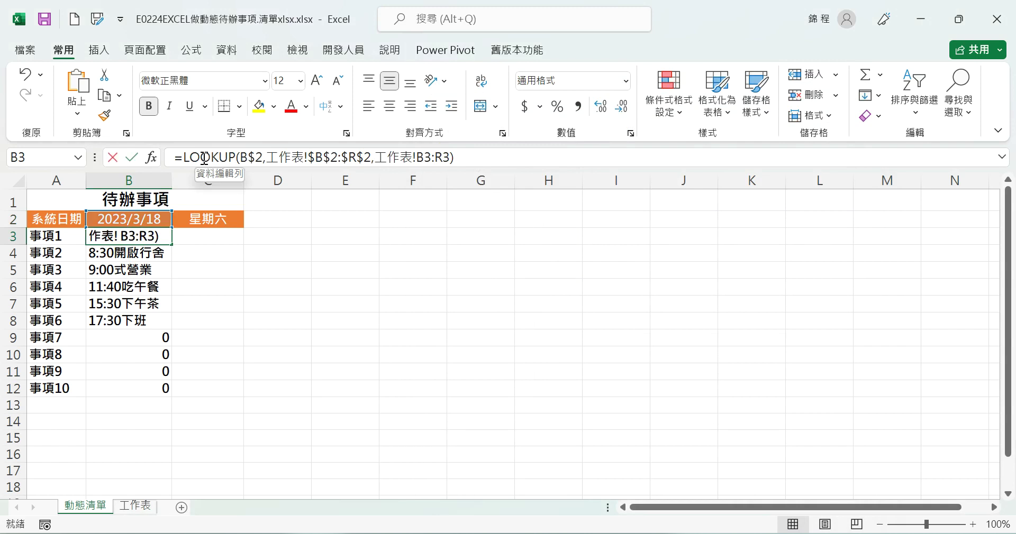
pyautogui.click(151, 158)
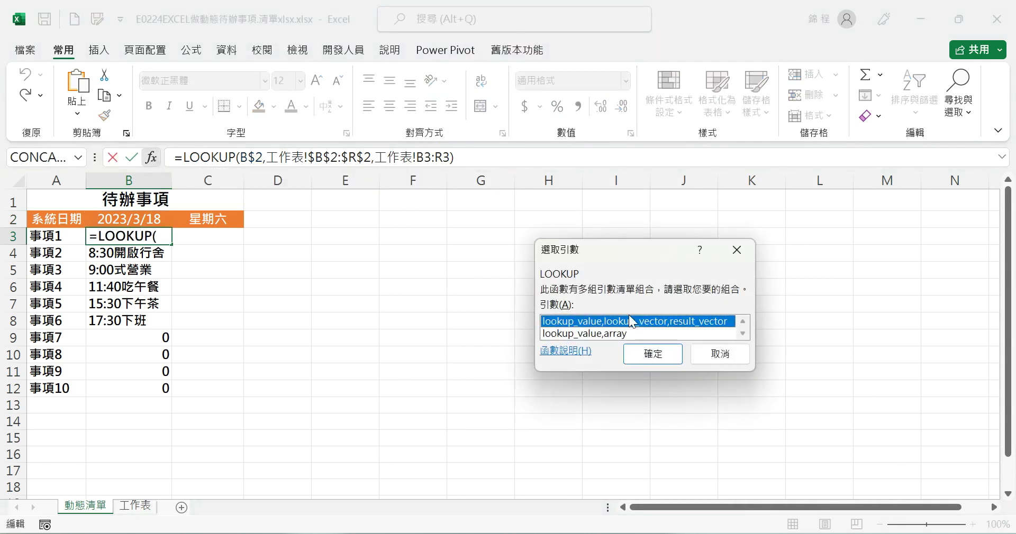
pyautogui.click(671, 357)
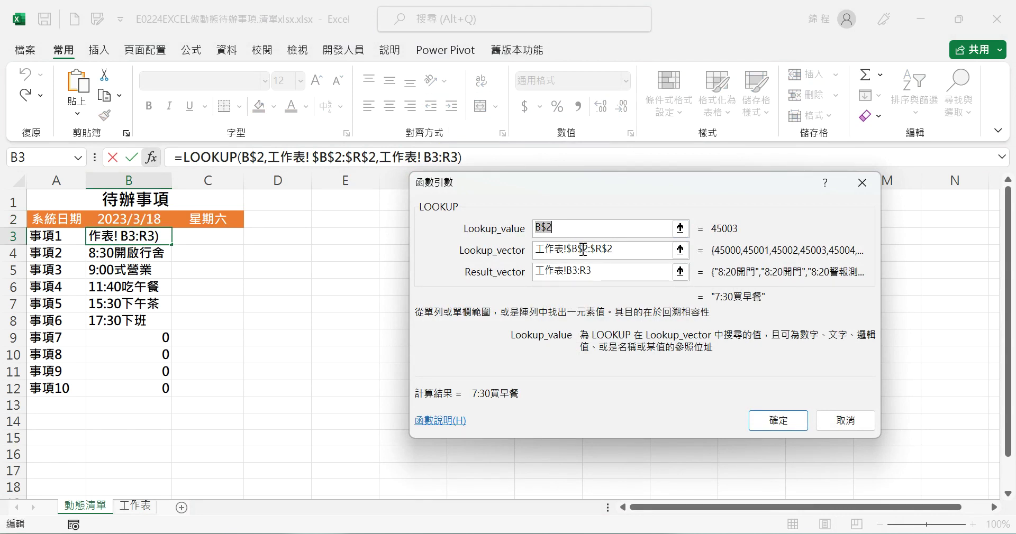
# Extend the LOOKUP formula's Lookup_vector to 工作表!$B$2:$AB$2
pyautogui.click(617, 250)
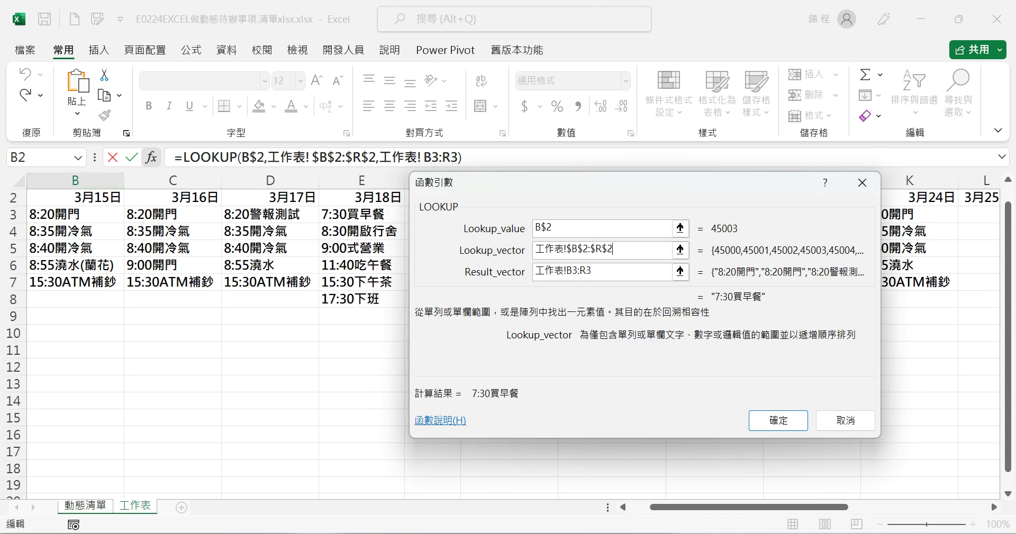
pyautogui.click(995, 508)
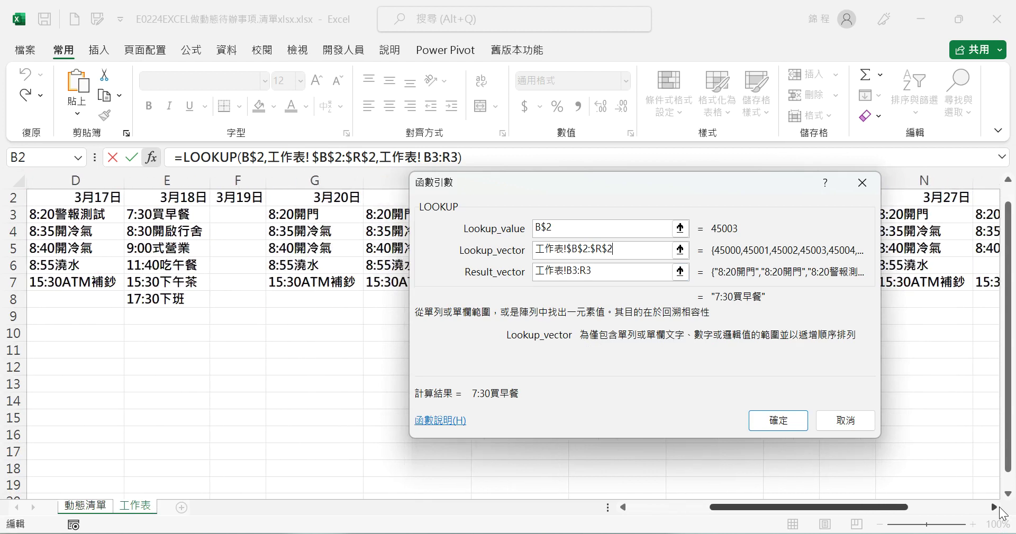
pyautogui.click(995, 507)
pyautogui.click(994, 507)
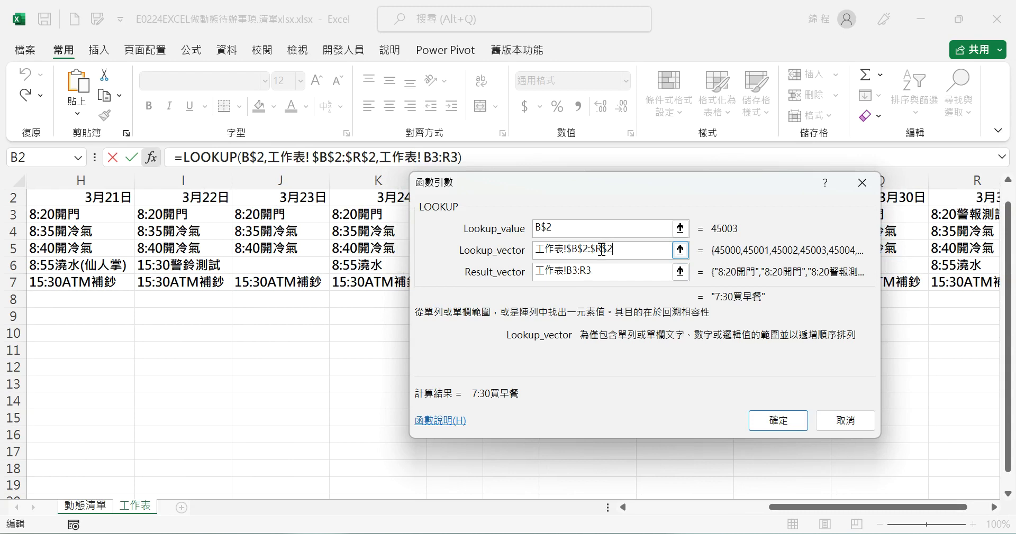
pyautogui.moveTo(597, 249); pyautogui.dragTo(608, 248)
pyautogui.write('AB')
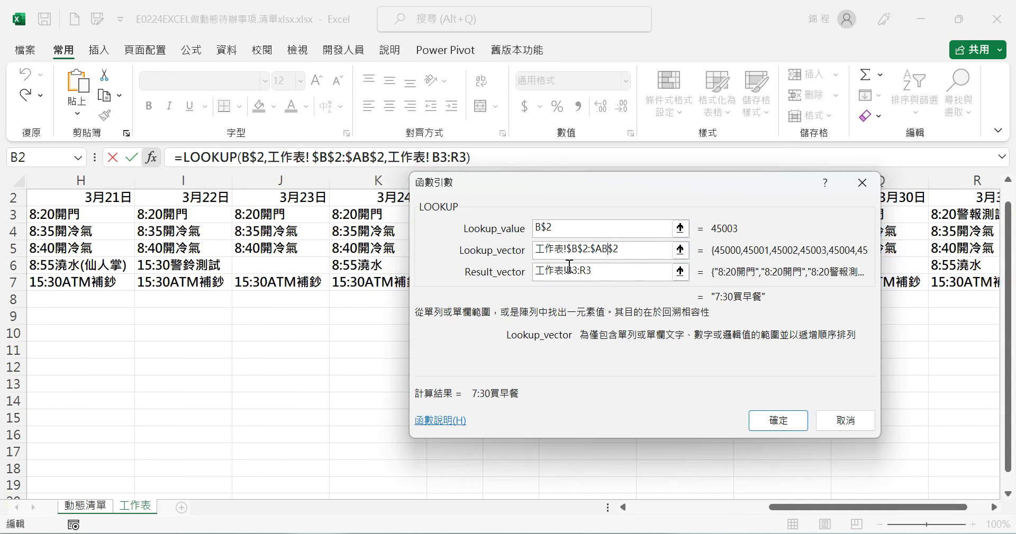
# Extend the LOOKUP formula's Result_vector to 工作表!B3:AB3 and apply the function arguments
pyautogui.click(602, 270)
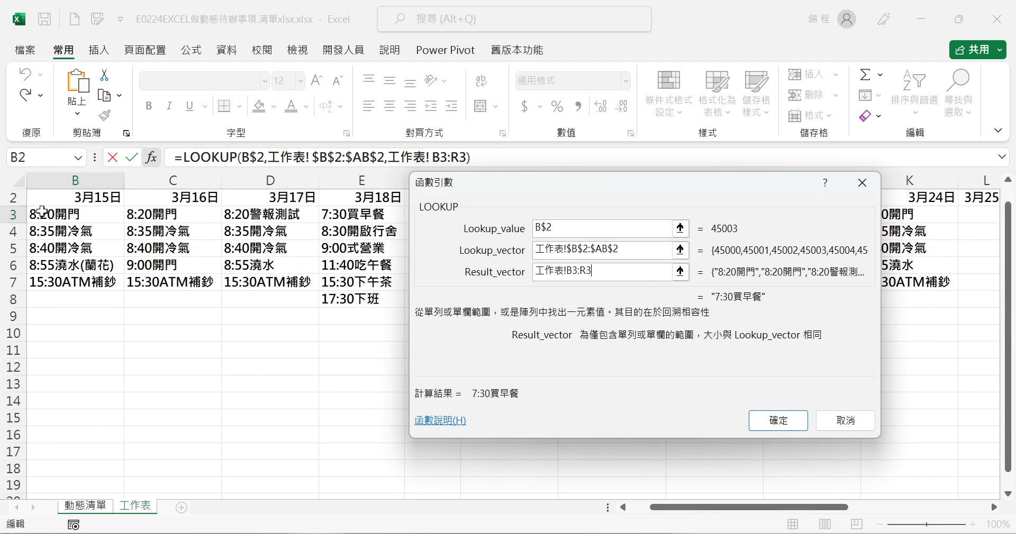
pyautogui.moveTo(750, 505); pyautogui.dragTo(729, 505)
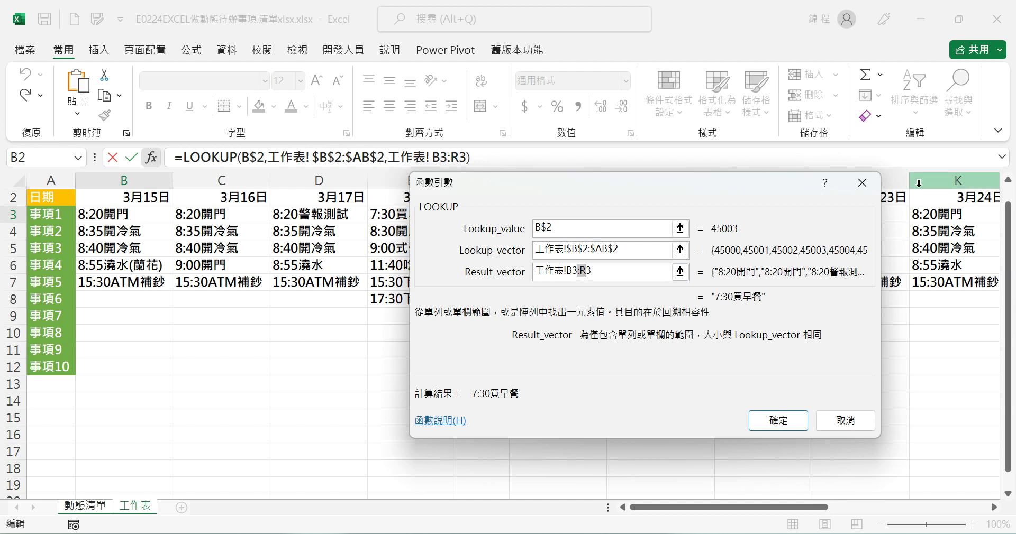
pyautogui.press('Delete')
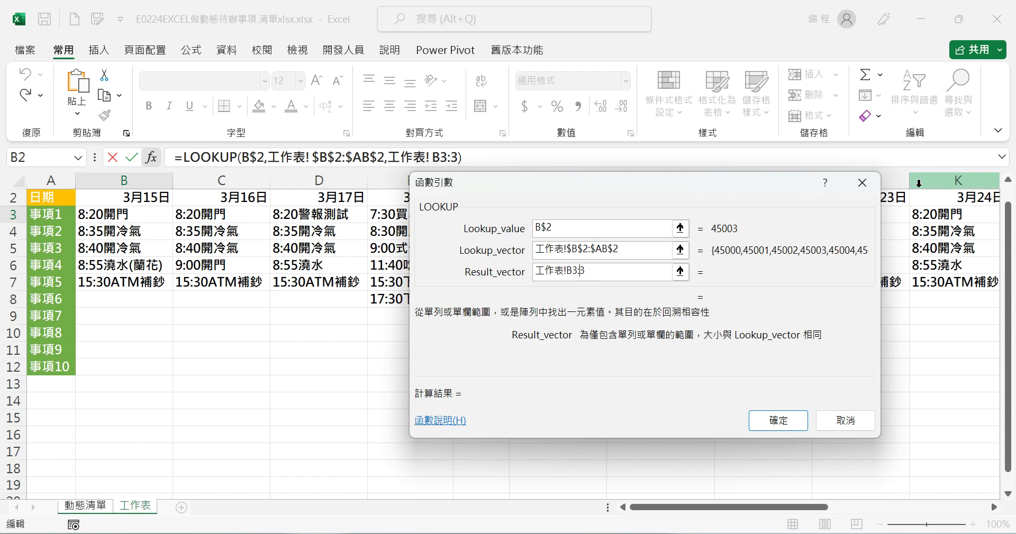
pyautogui.write('ab')
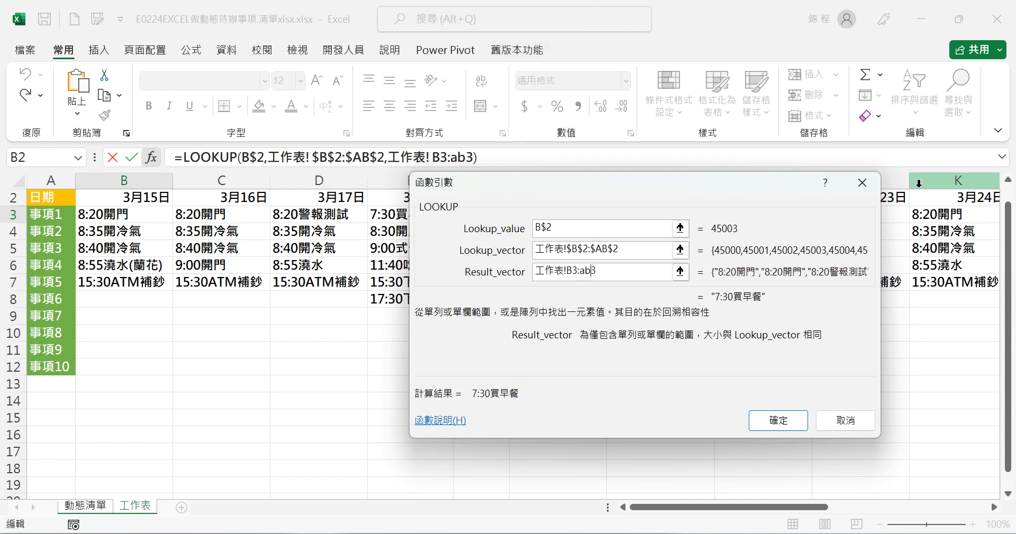
pyautogui.press('capslock')
pyautogui.press('BackSpace')
pyautogui.press('BackSpace')
pyautogui.write('AB')
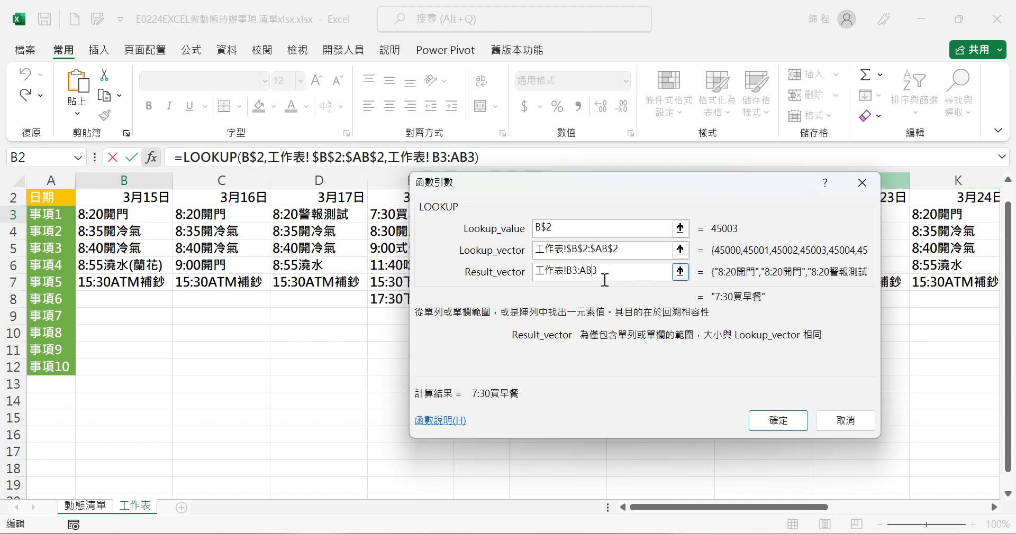
pyautogui.click(582, 251)
pyautogui.click(570, 275)
pyautogui.click(778, 421)
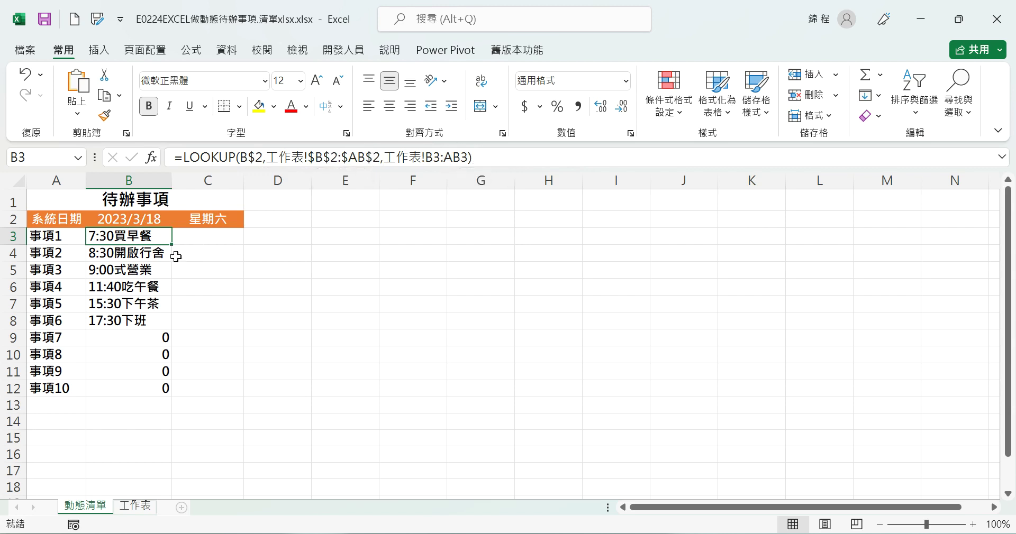
# Fill the LOOKUP formula from B3 down to B12 and check the copied formulas in the cells below
pyautogui.moveTo(171, 244); pyautogui.dragTo(159, 394)
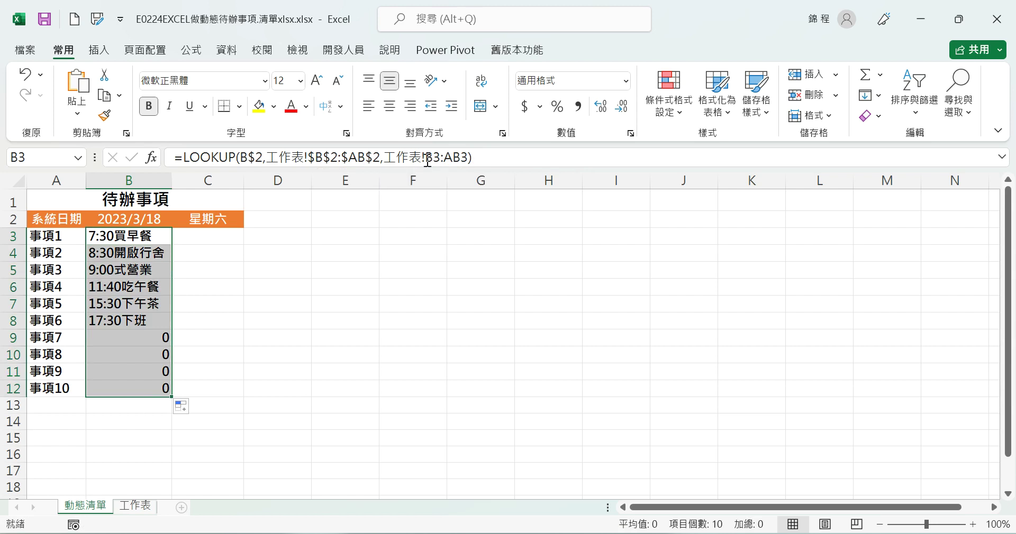
pyautogui.click(117, 258)
pyautogui.click(118, 270)
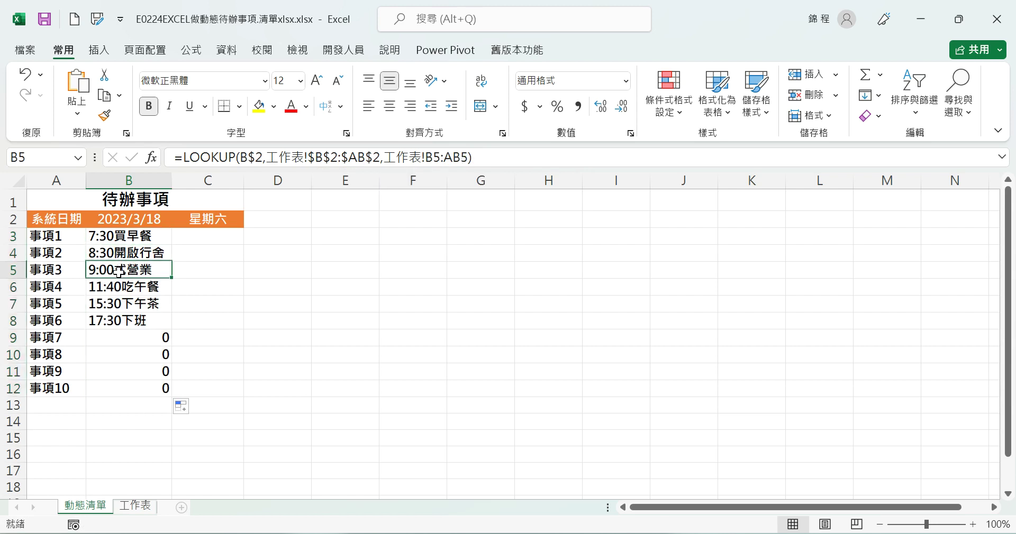
pyautogui.click(116, 288)
pyautogui.click(115, 303)
pyautogui.click(125, 332)
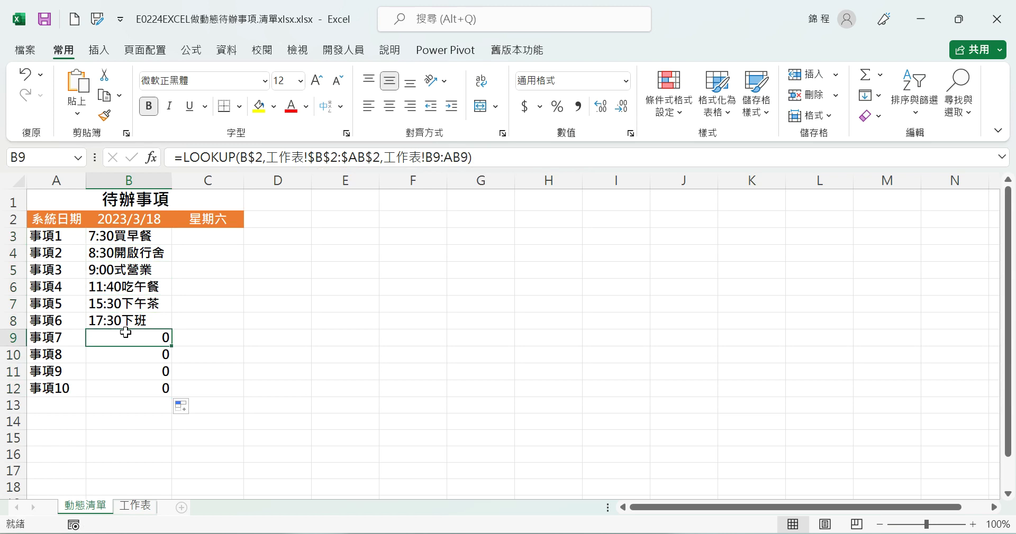
pyautogui.click(127, 320)
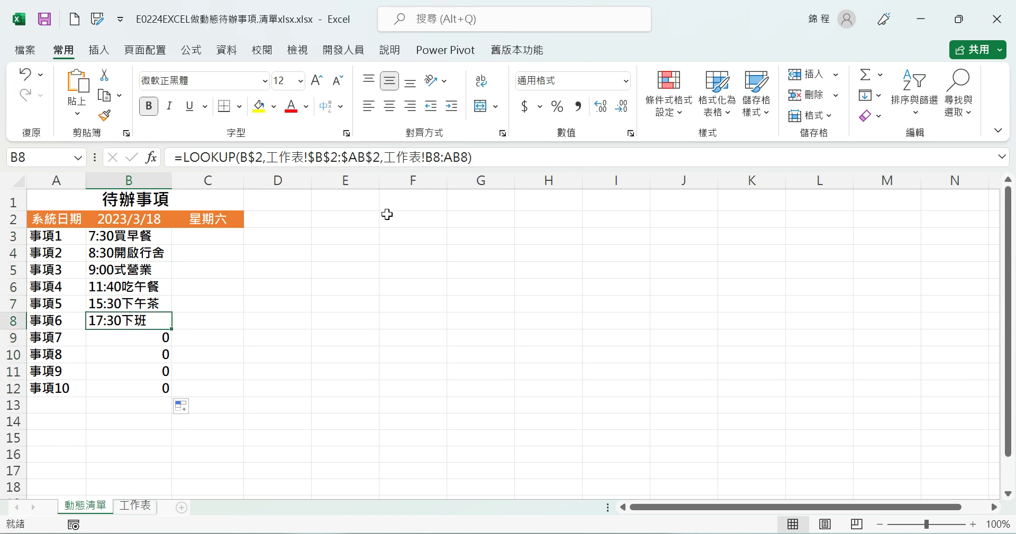
# Start a data validation rule for C3:C12 that allows a list (清單)
pyautogui.click(211, 238)
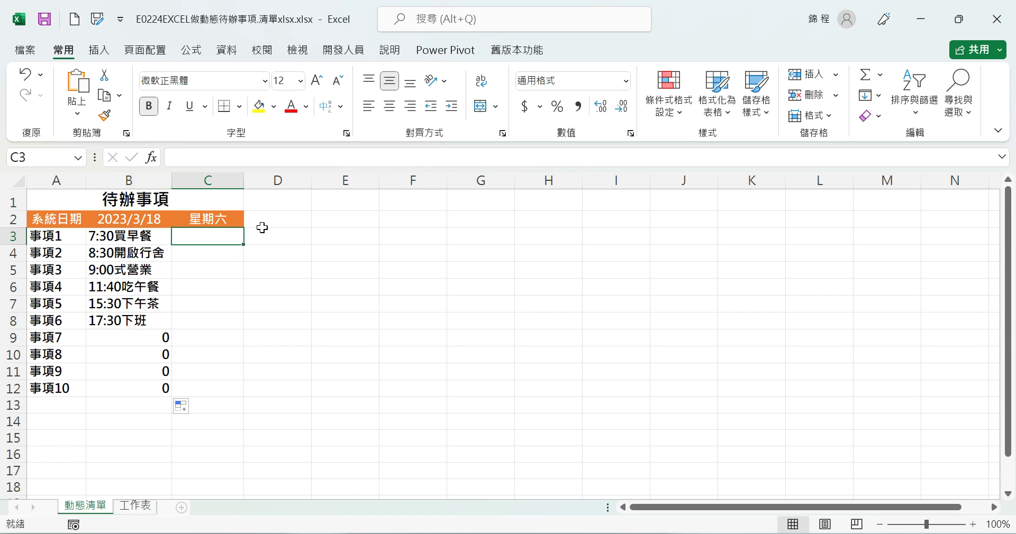
pyautogui.moveTo(211, 235); pyautogui.dragTo(212, 392)
pyautogui.click(226, 51)
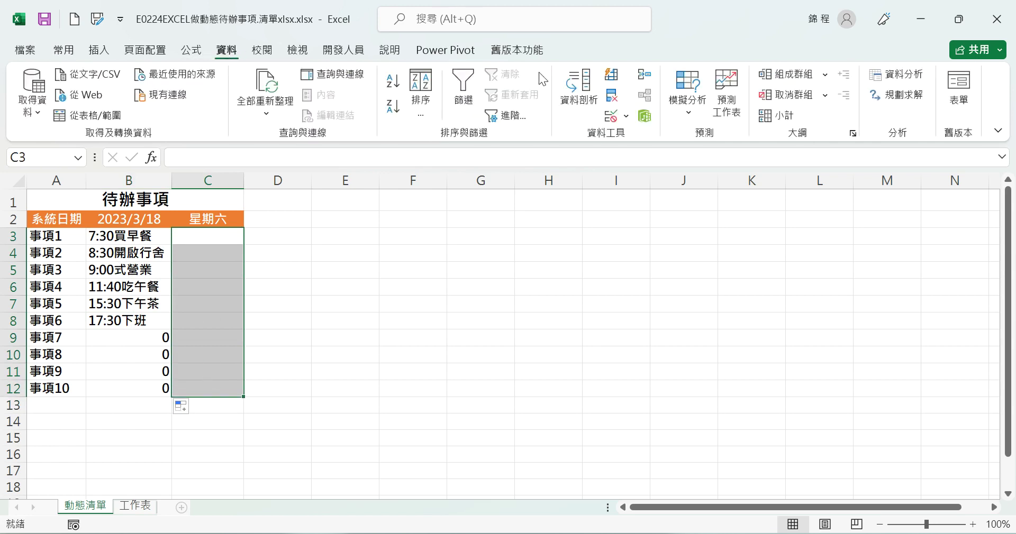
pyautogui.click(627, 117)
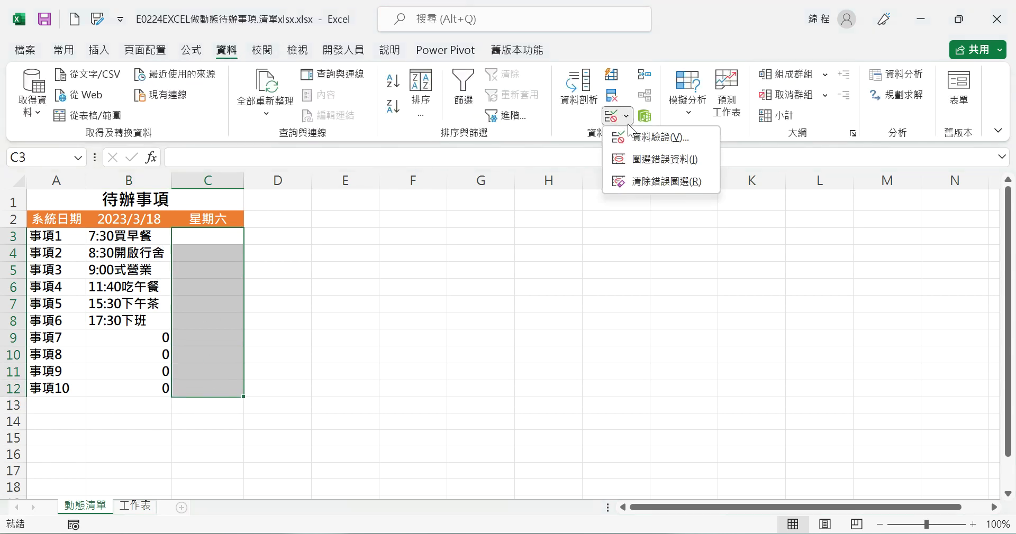
pyautogui.click(642, 143)
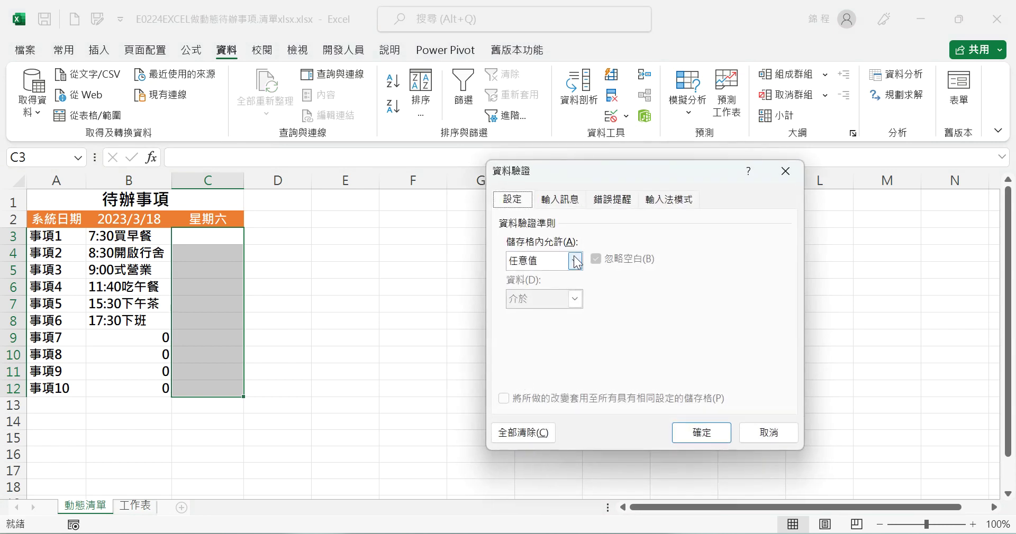
pyautogui.click(576, 262)
pyautogui.click(539, 313)
# Enter 己完成,未完成 as the source of the validation list and apply the rule
pyautogui.click(536, 337)
pyautogui.write('己完戈')
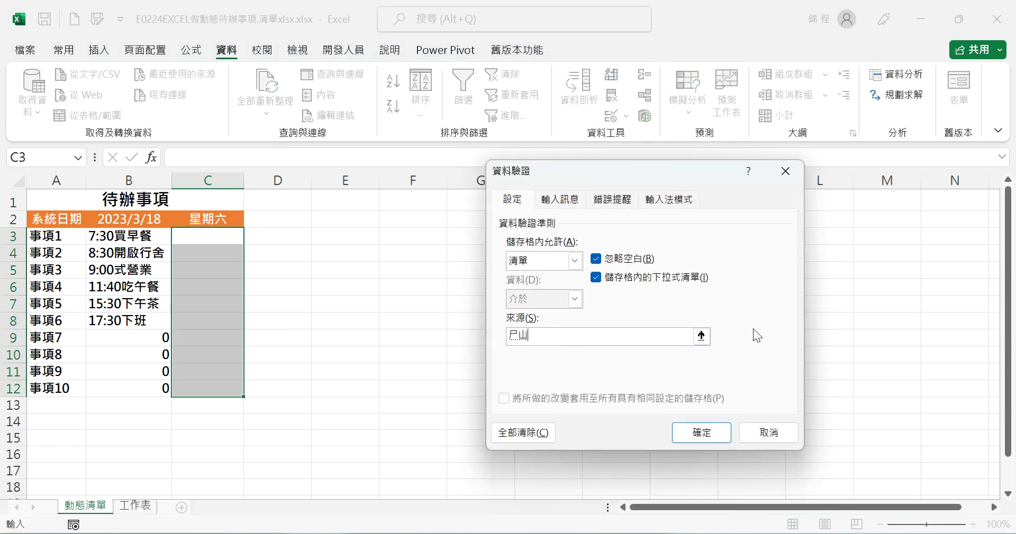
pyautogui.write('成')
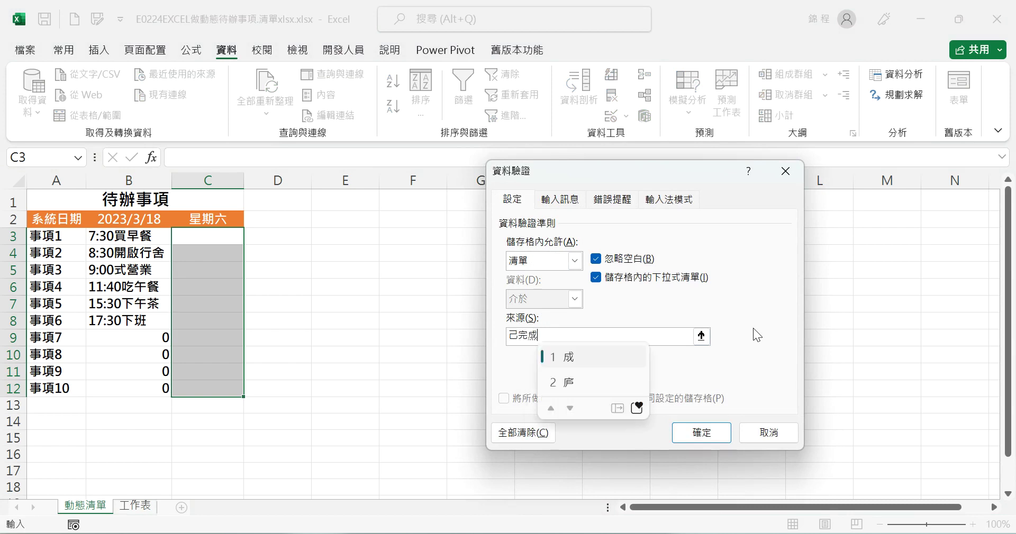
pyautogui.write(',')
pyautogui.write('未完戈竹')
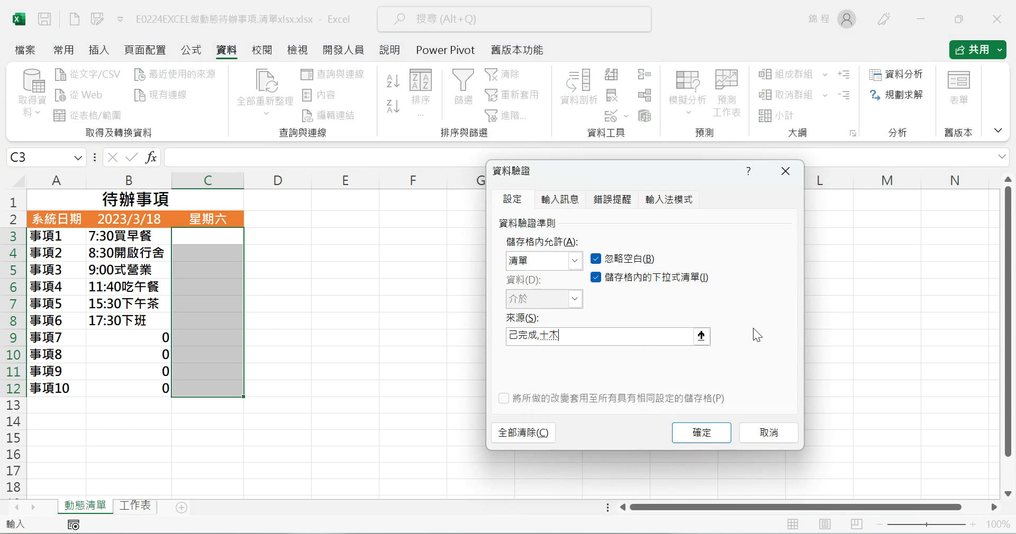
pyautogui.write('成')
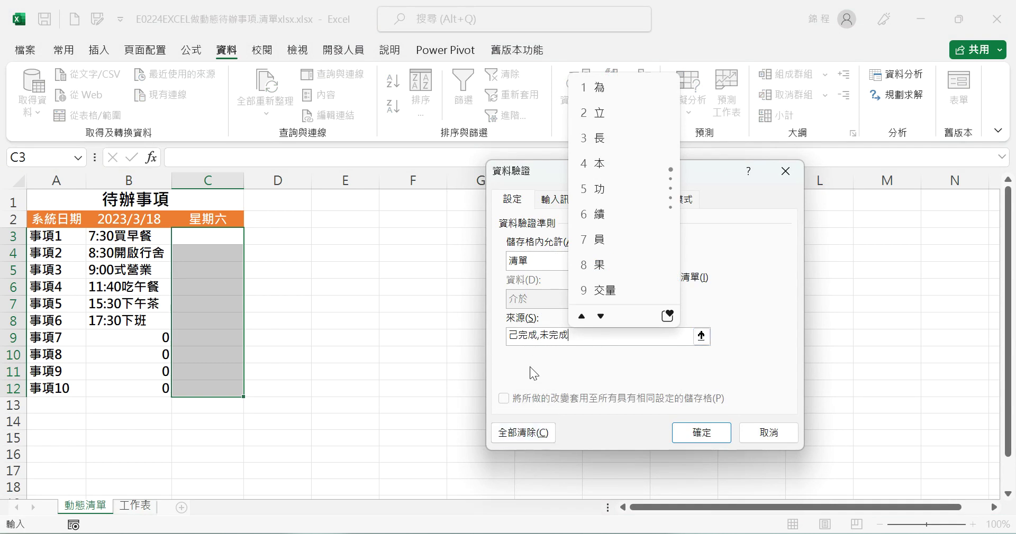
pyautogui.click(697, 433)
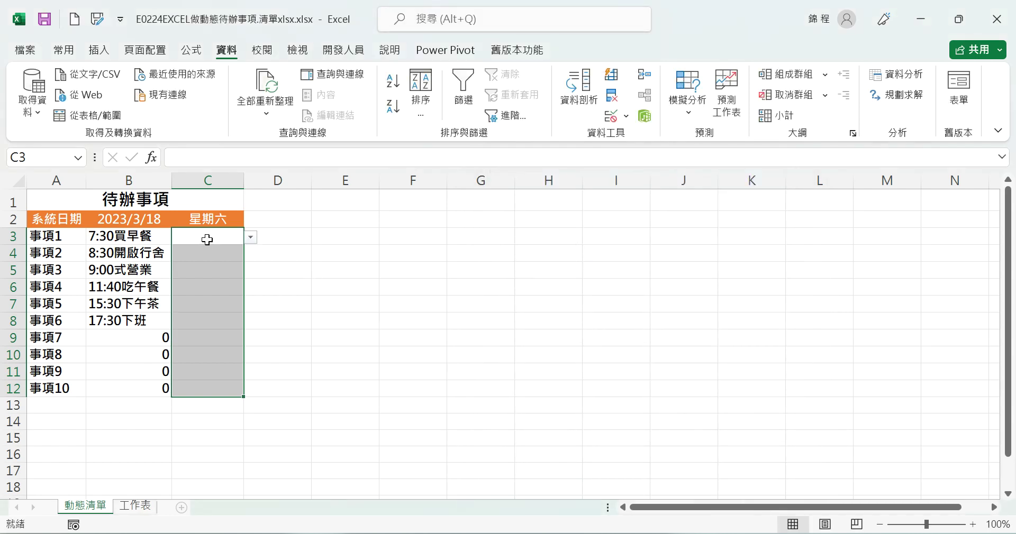
# Set the status in each of the cells C3 to C8 to 未完成 from the validation list
pyautogui.click(208, 236)
pyautogui.click(251, 237)
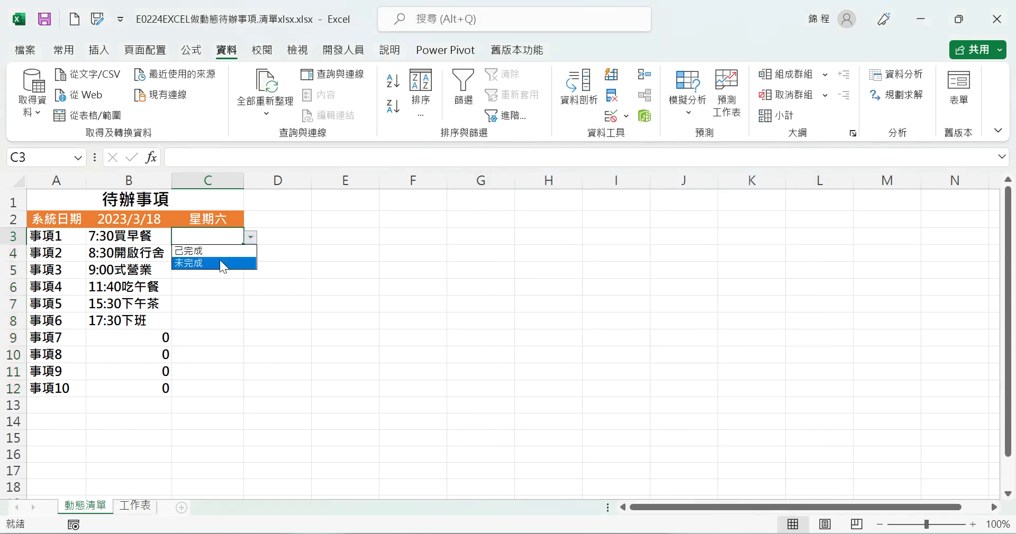
pyautogui.click(220, 261)
pyautogui.click(228, 259)
pyautogui.click(250, 254)
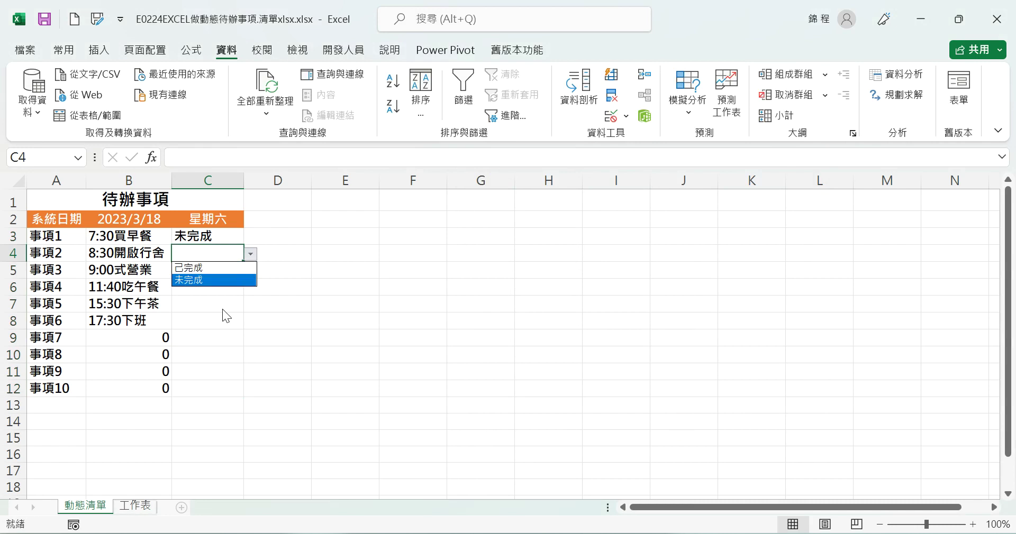
pyautogui.click(214, 277)
pyautogui.click(212, 274)
pyautogui.click(250, 270)
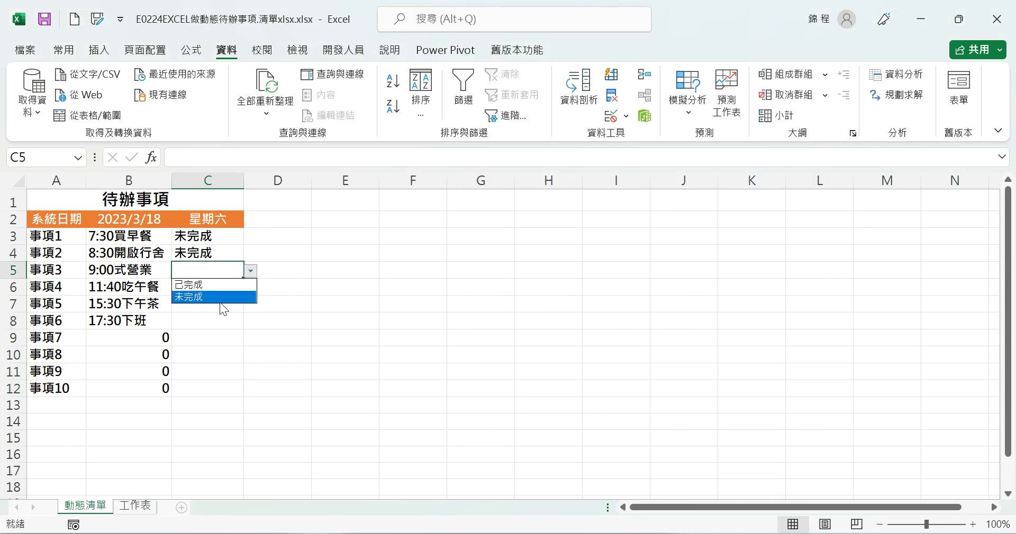
pyautogui.click(218, 295)
pyautogui.click(219, 295)
pyautogui.click(252, 287)
pyautogui.click(250, 314)
pyautogui.click(219, 304)
pyautogui.click(250, 305)
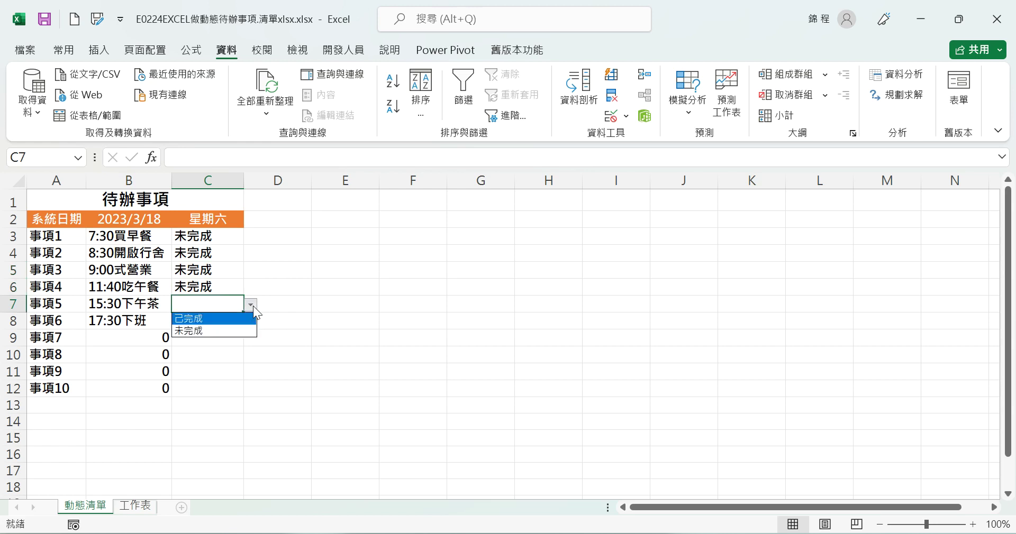
pyautogui.click(245, 331)
pyautogui.click(215, 319)
pyautogui.click(250, 322)
pyautogui.click(230, 348)
# Change the status of 事項1 in C3 to 己完成
pyautogui.click(215, 241)
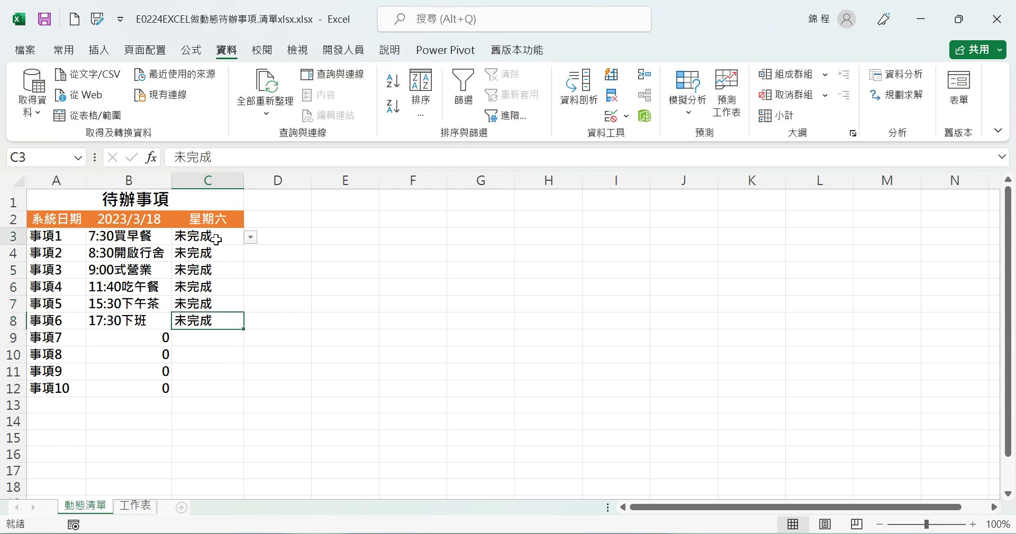
pyautogui.click(252, 238)
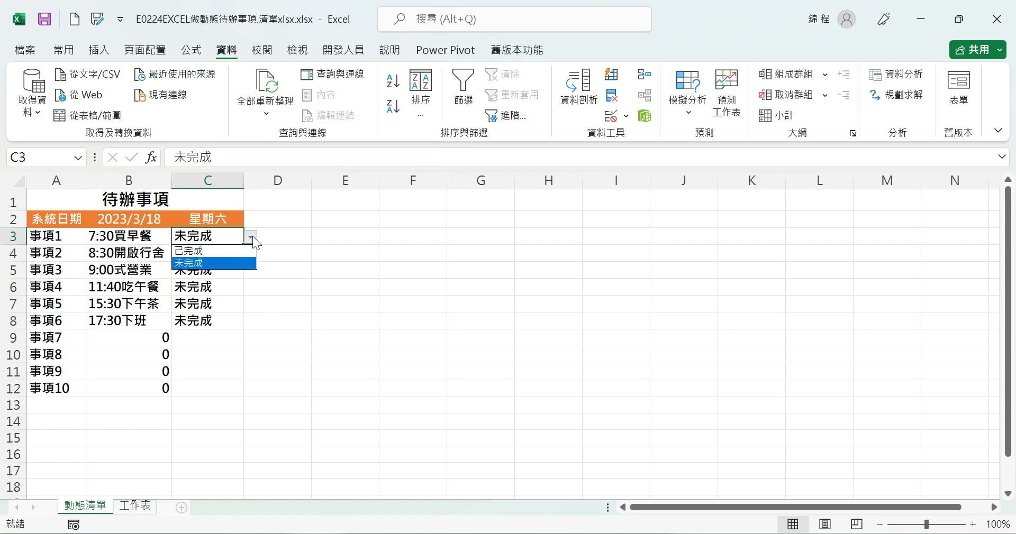
pyautogui.click(213, 251)
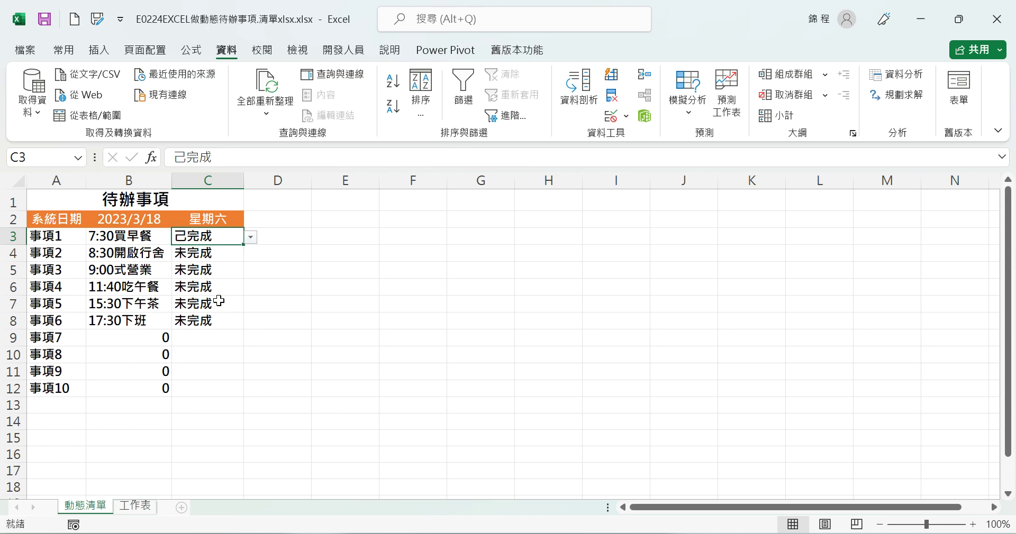
# Start a new conditional formatting rule for B3:C12 with the type 使用公式來決定要格式化哪些儲存格
pyautogui.moveTo(103, 235); pyautogui.dragTo(209, 390)
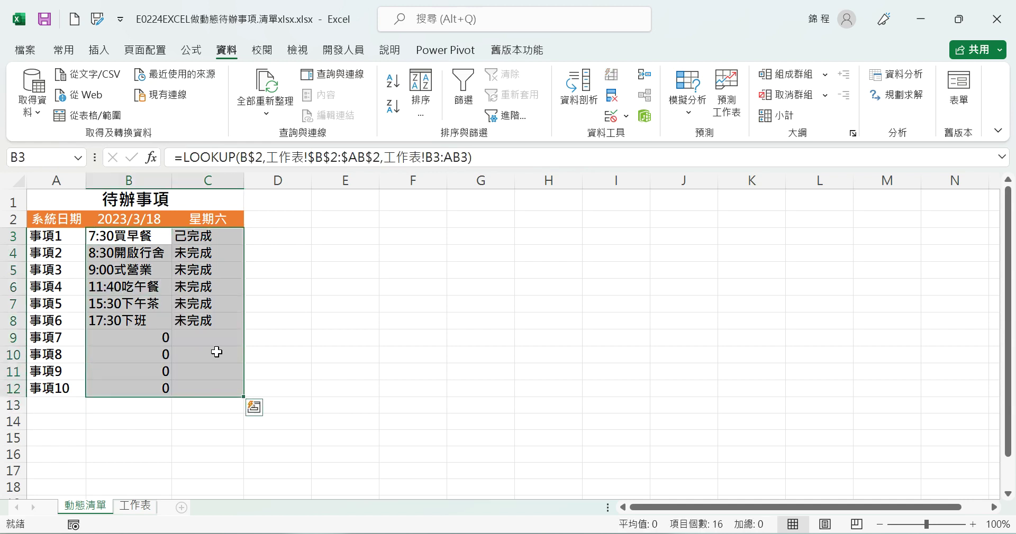
pyautogui.click(64, 50)
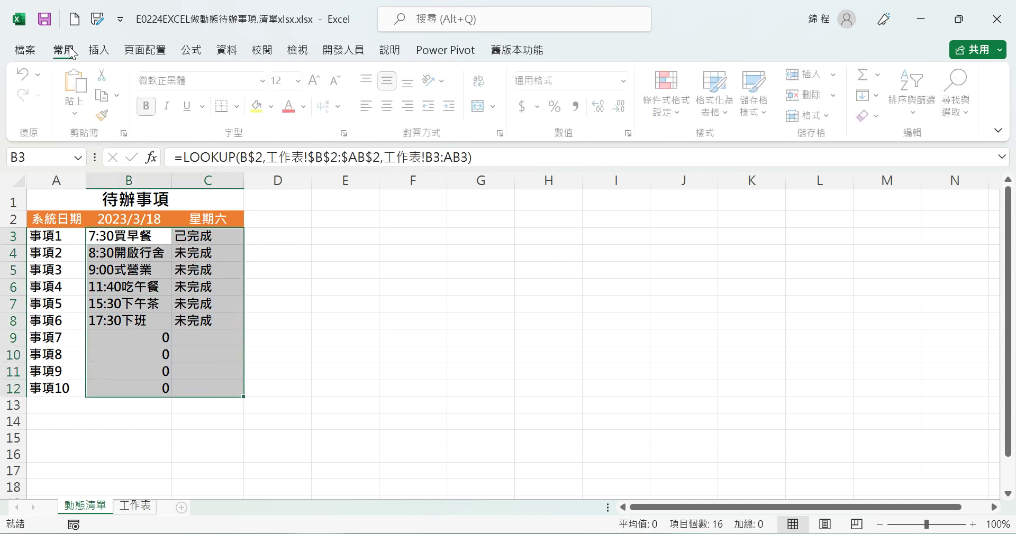
pyautogui.click(680, 114)
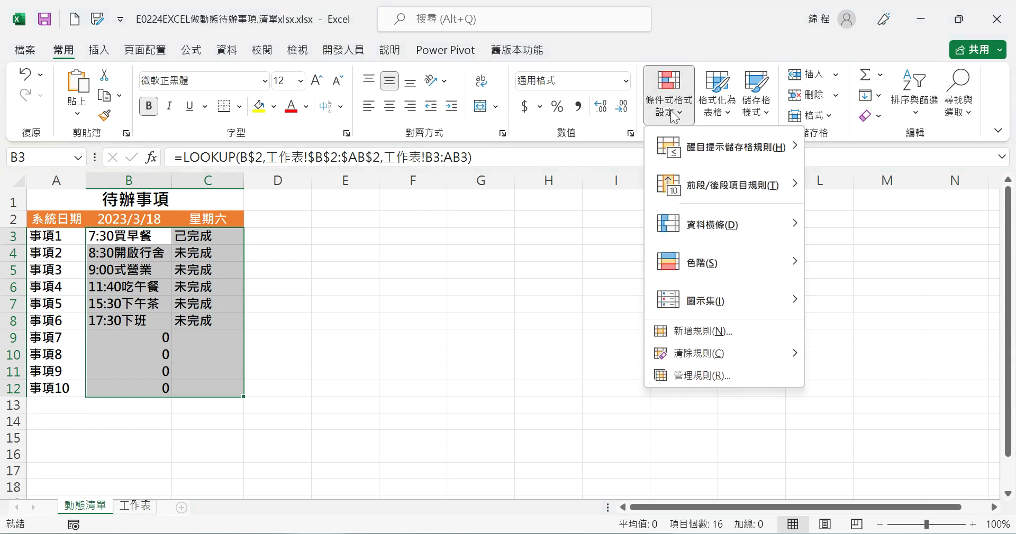
pyautogui.click(710, 332)
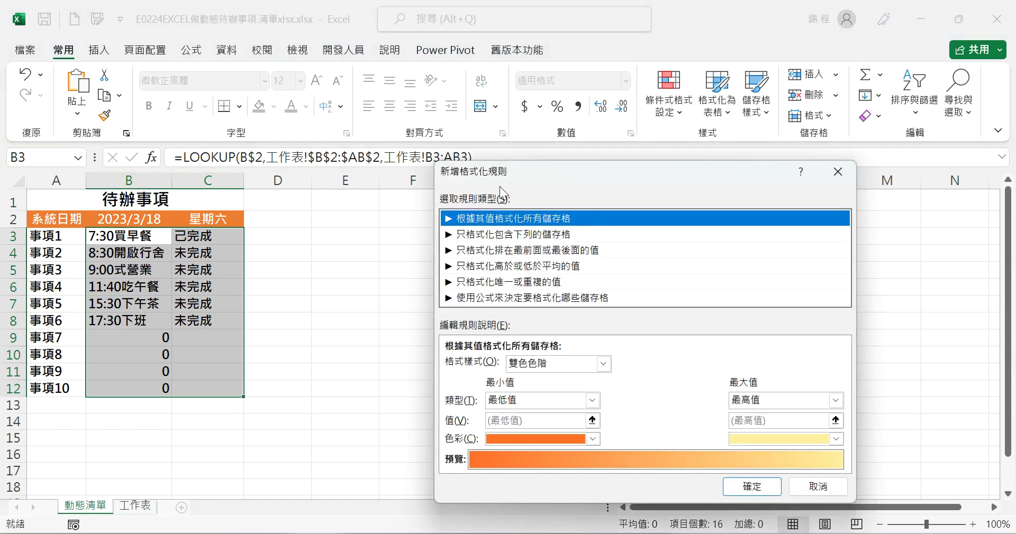
pyautogui.click(512, 298)
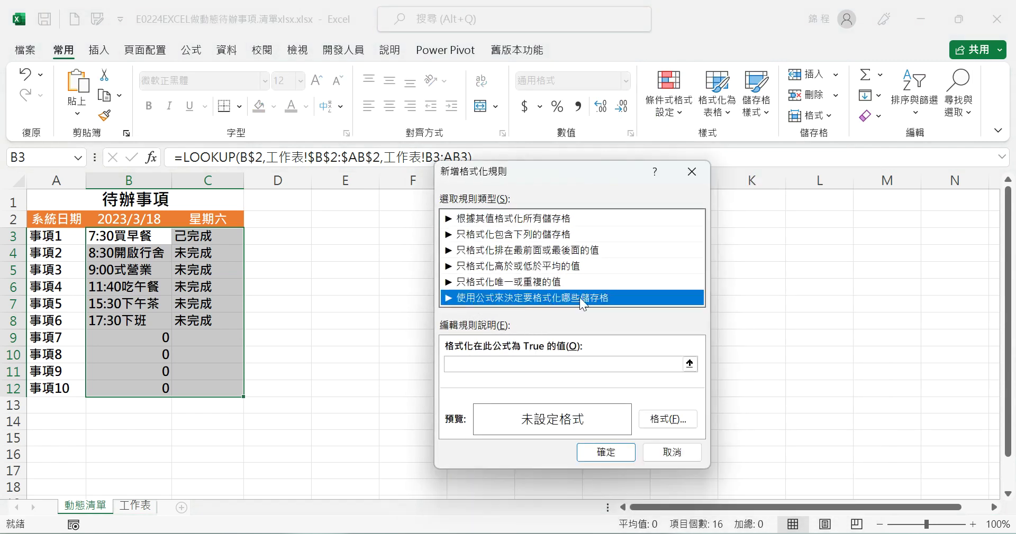
# Enter =C3="己完成" as the formula of the new conditional formatting rule
pyautogui.click(469, 363)
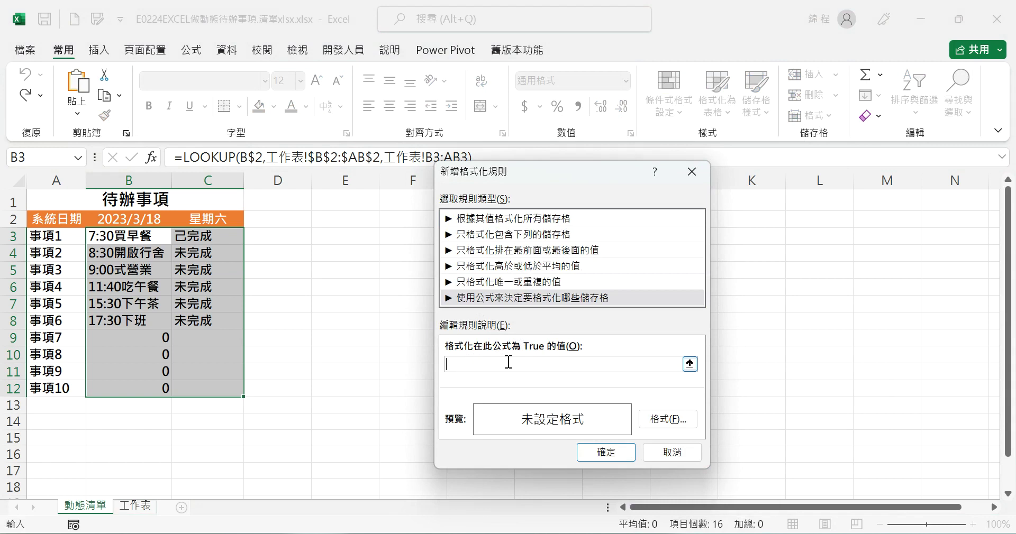
pyautogui.write('=')
pyautogui.write('己完成')
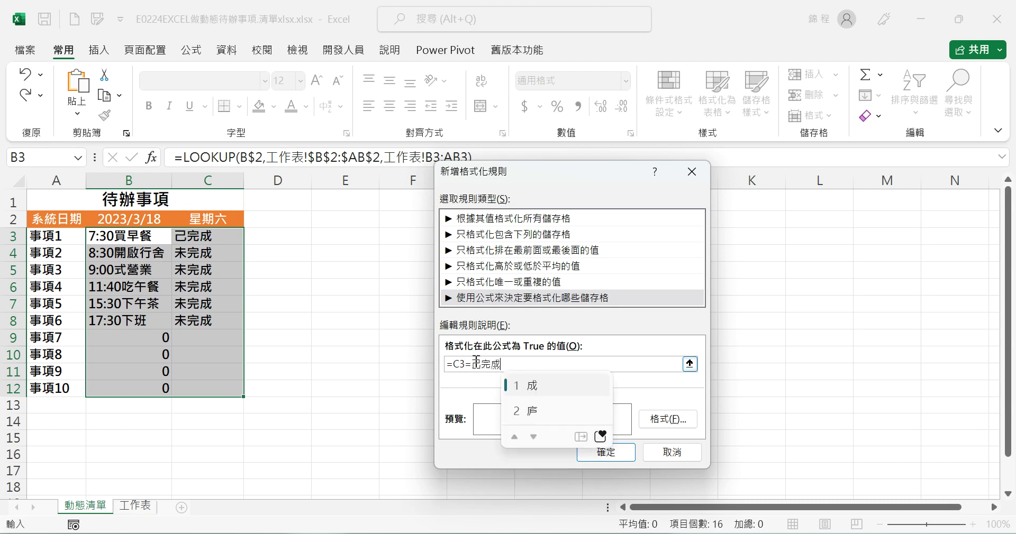
pyautogui.write('"+')
pyautogui.press('Left')
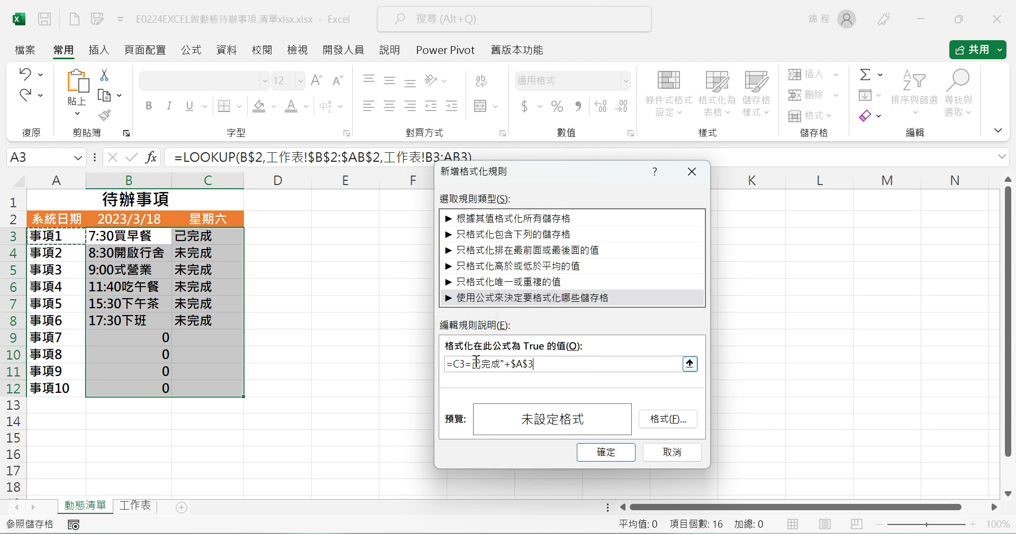
pyautogui.press('BackSpace')
pyautogui.press('BackSpace')
pyautogui.press('BackSpace')
pyautogui.press('BackSpace')
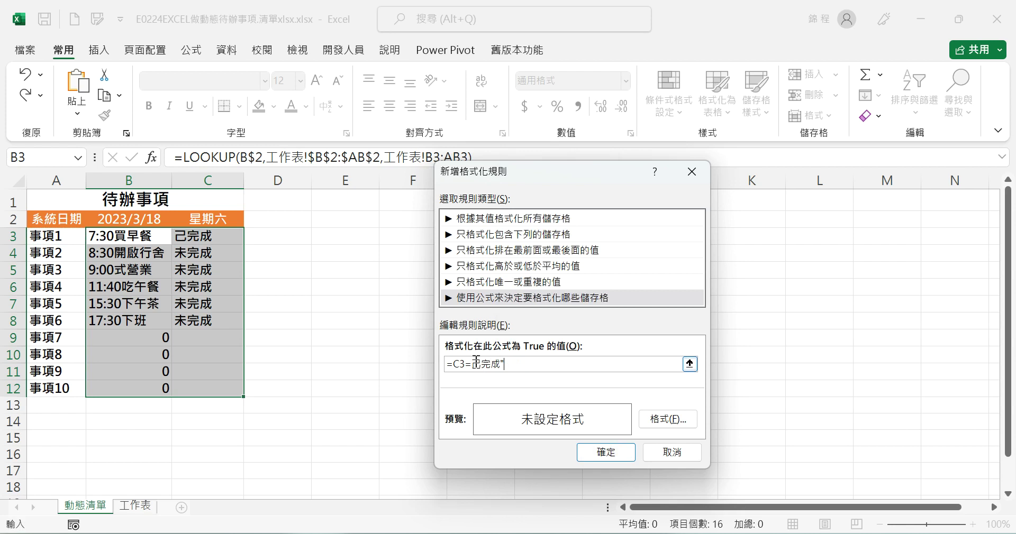
pyautogui.click(474, 364)
pyautogui.write('"')
# Set the rule's format to the 粗體 font style with the standard green font color
pyautogui.click(677, 424)
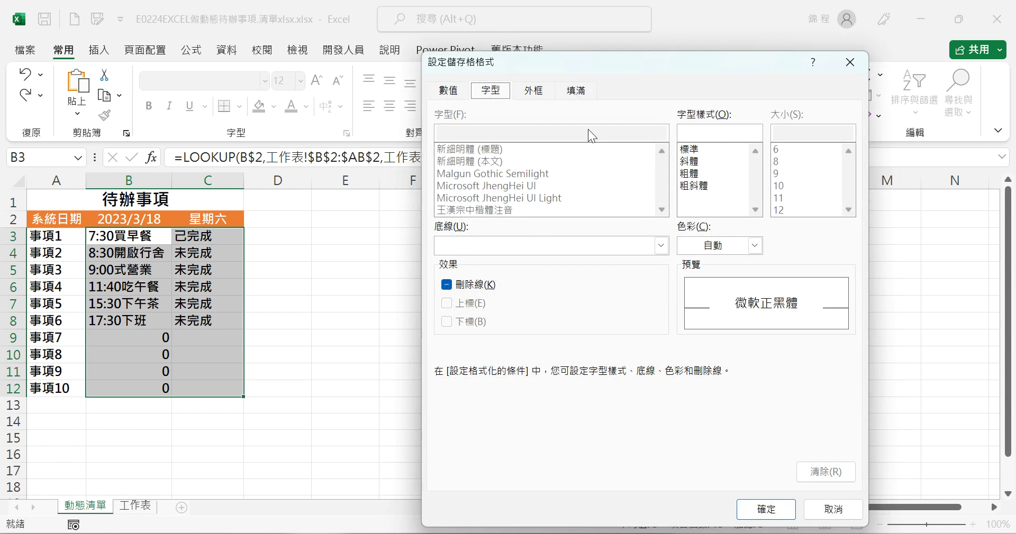
pyautogui.click(731, 244)
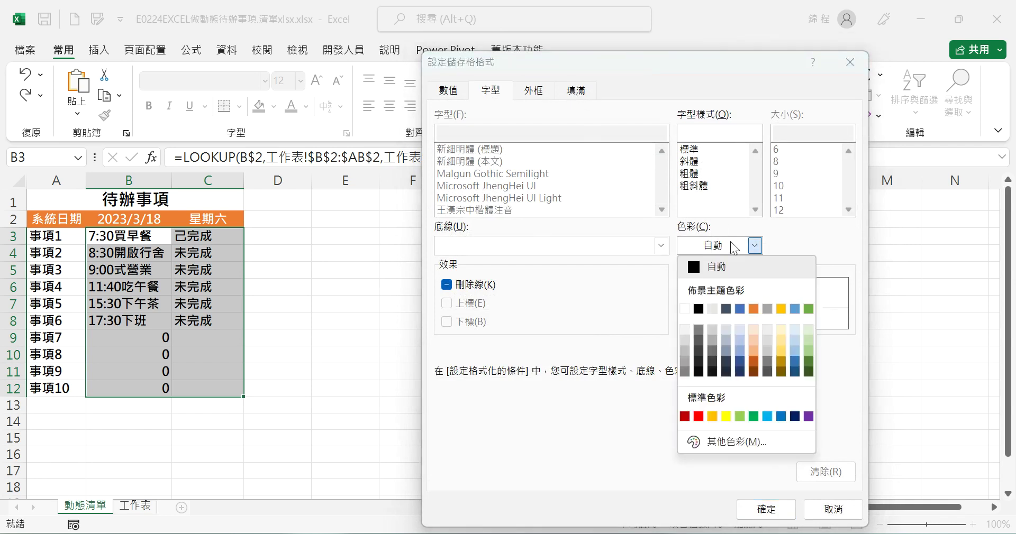
pyautogui.click(753, 417)
pyautogui.click(693, 174)
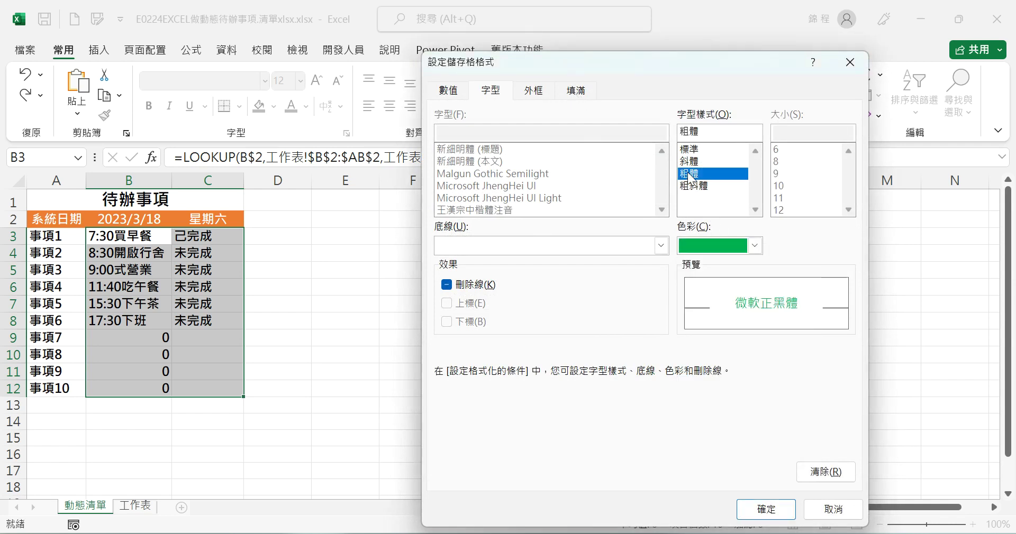
pyautogui.click(771, 511)
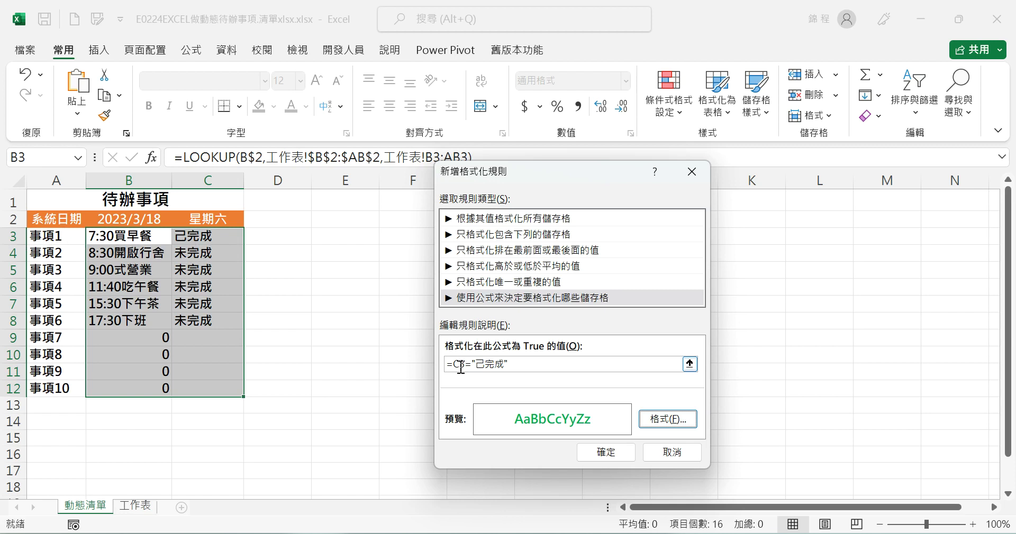
# Make the column reference absolute so the rule formula reads =$C3="己完成", and apply the rule
pyautogui.click(453, 365)
pyautogui.write('$')
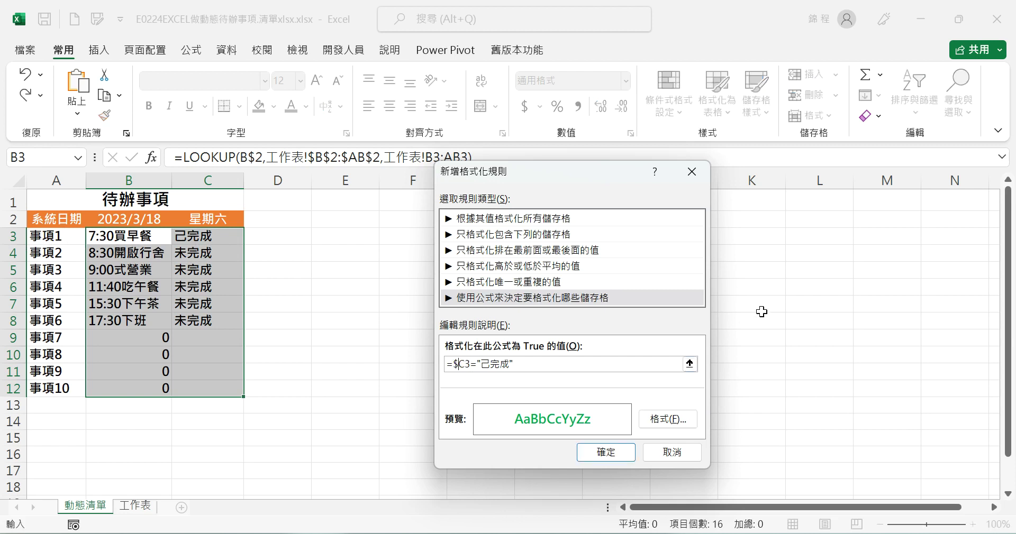
pyautogui.click(618, 452)
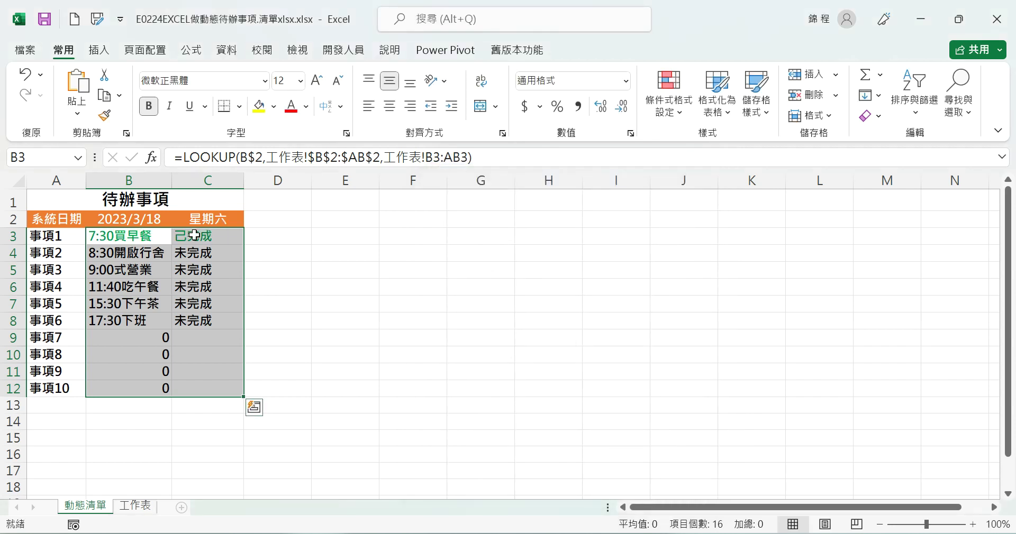
# Change the status of 事項3 in C5 to 己完成
pyautogui.click(209, 268)
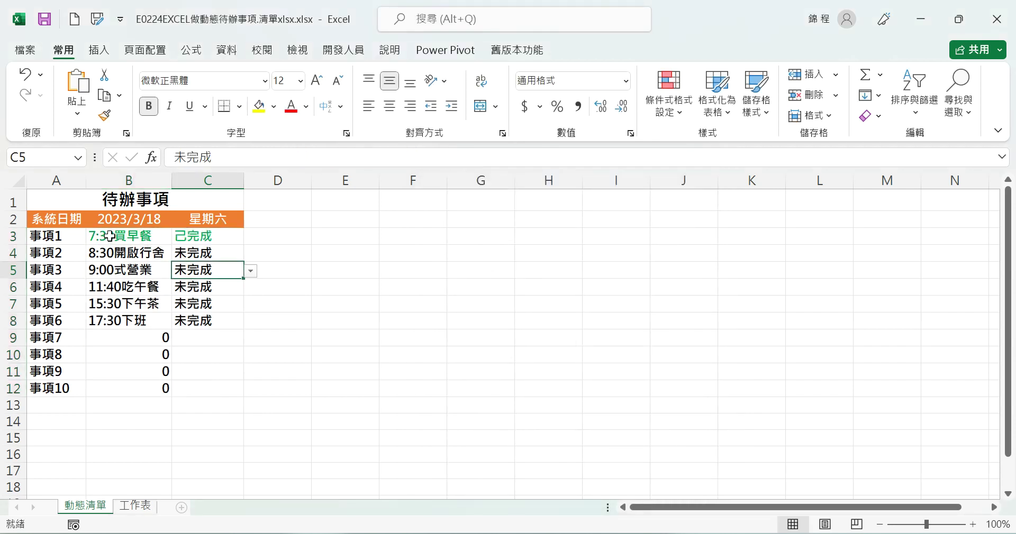
pyautogui.click(249, 274)
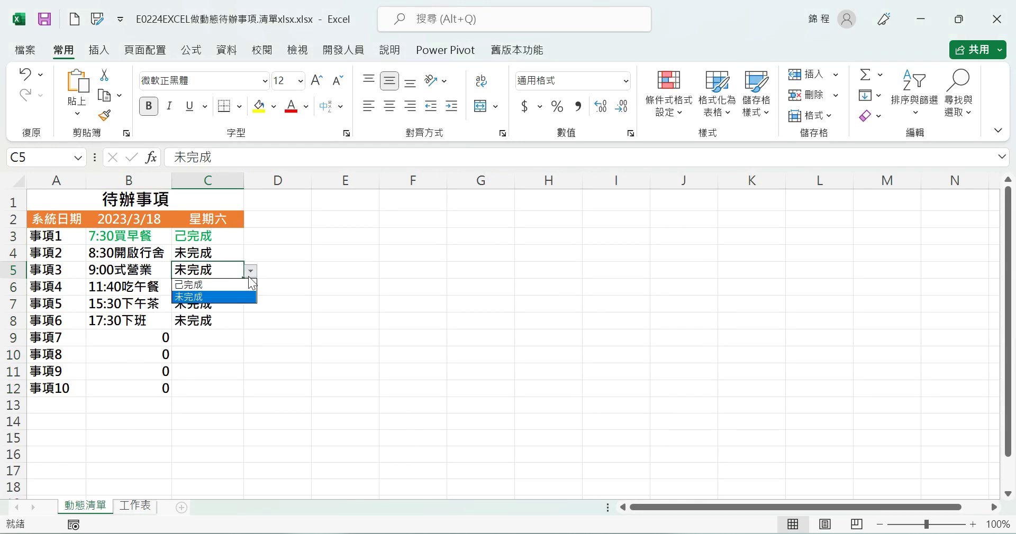
pyautogui.click(226, 286)
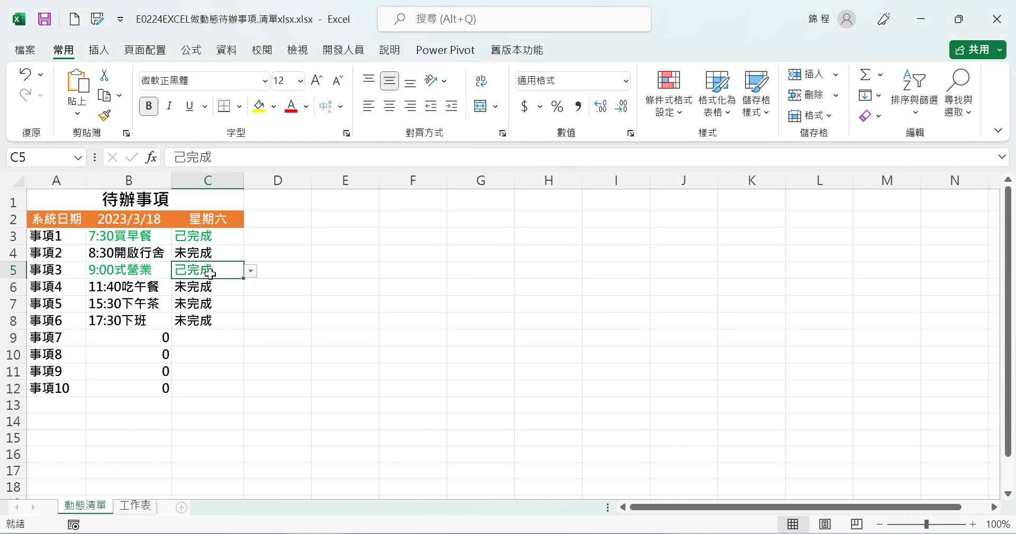
# Create a formula-based conditional formatting rule for B3:C12 with the formula =$C3="未完成"
pyautogui.moveTo(140, 236); pyautogui.dragTo(191, 385)
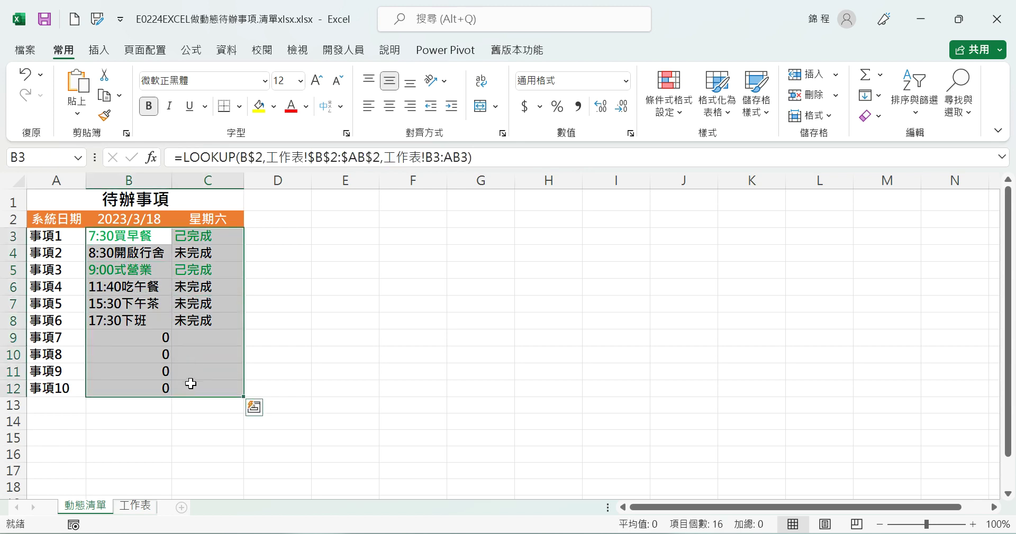
pyautogui.click(670, 109)
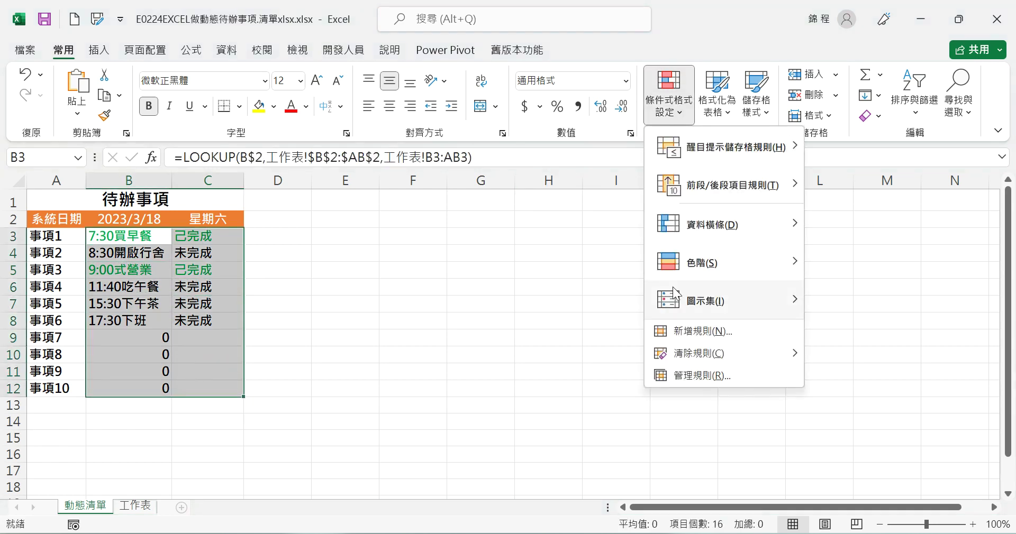
pyautogui.click(685, 332)
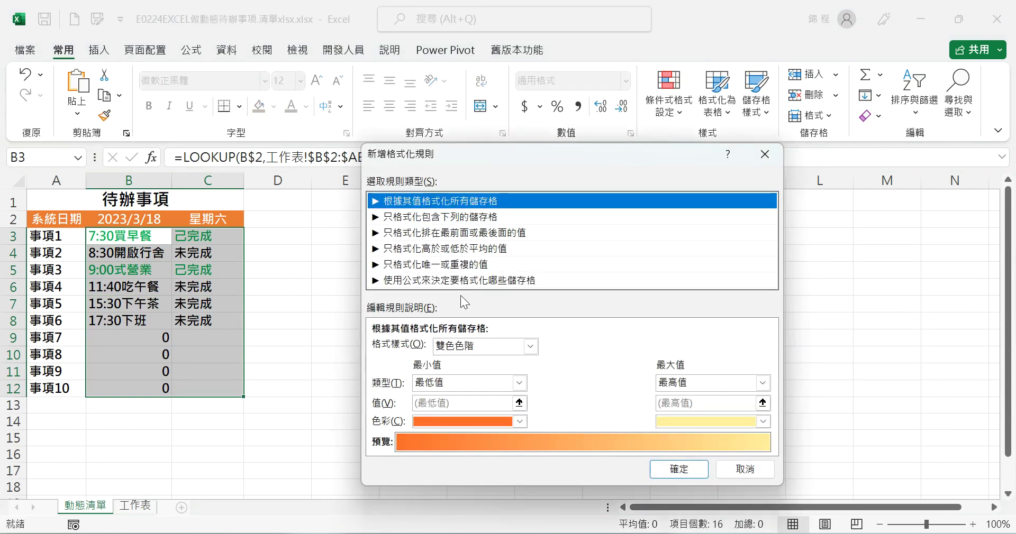
pyautogui.click(458, 282)
pyautogui.click(421, 346)
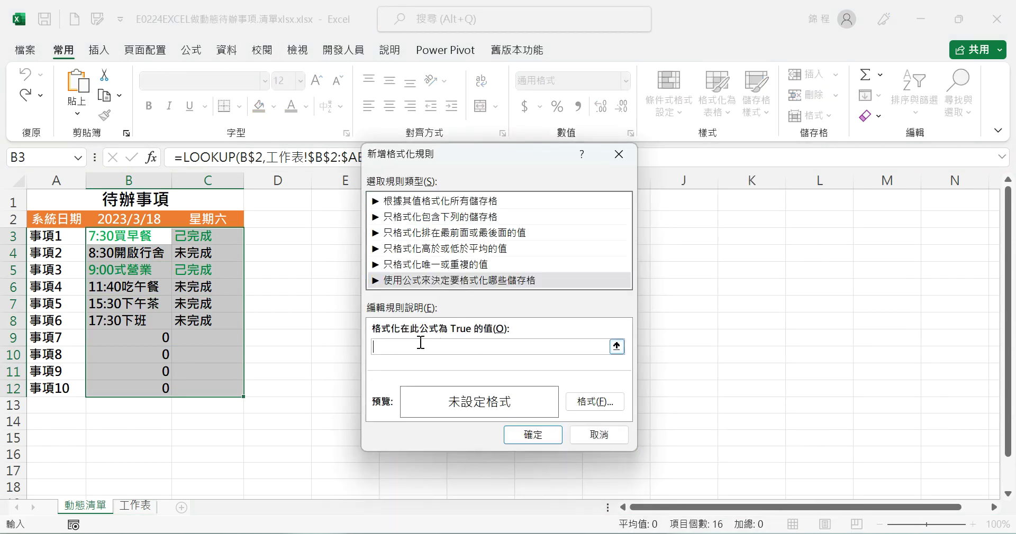
pyautogui.write('=')
pyautogui.write('$')
pyautogui.write('C3="未扌戈竹尸')
pyautogui.press('space')
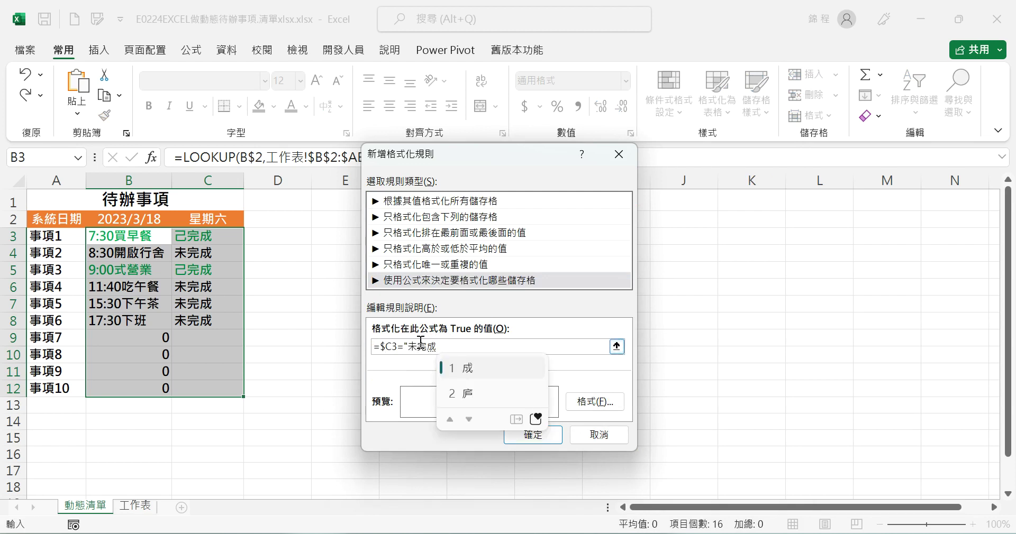
pyautogui.press('Return')
pyautogui.write('"')
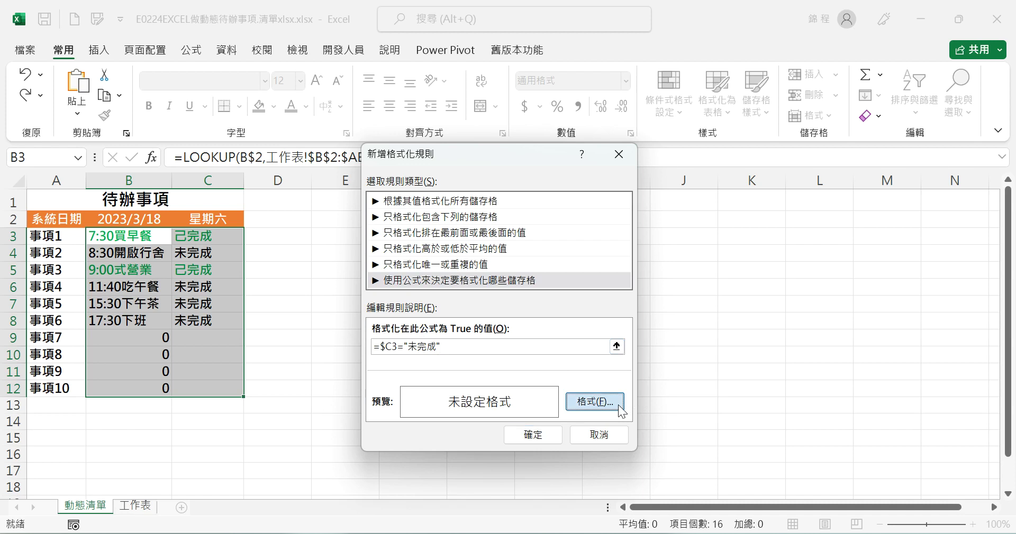
# Format the 未完成 rule with the 粗體 font style and standard red font color, and apply it
pyautogui.click(617, 405)
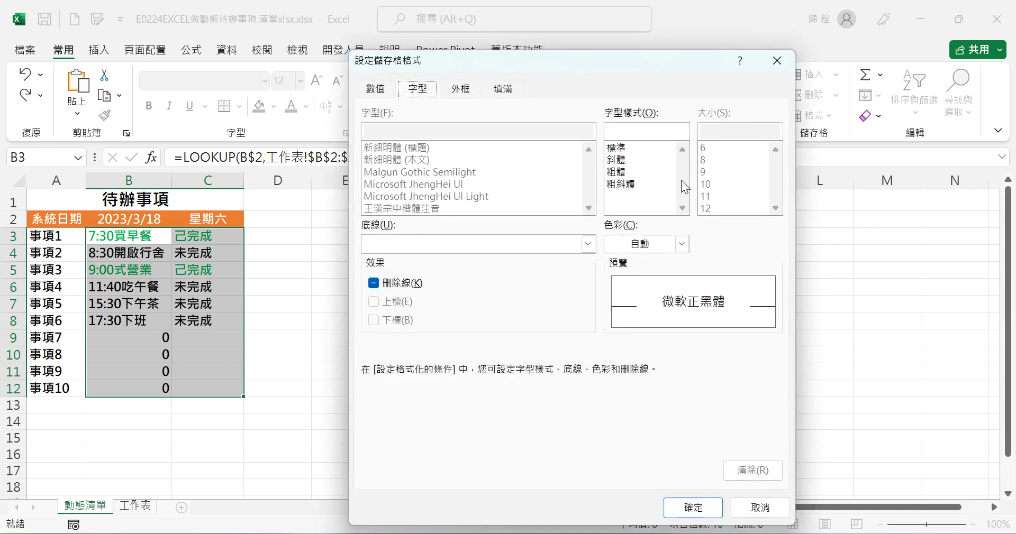
pyautogui.click(619, 172)
pyautogui.click(680, 244)
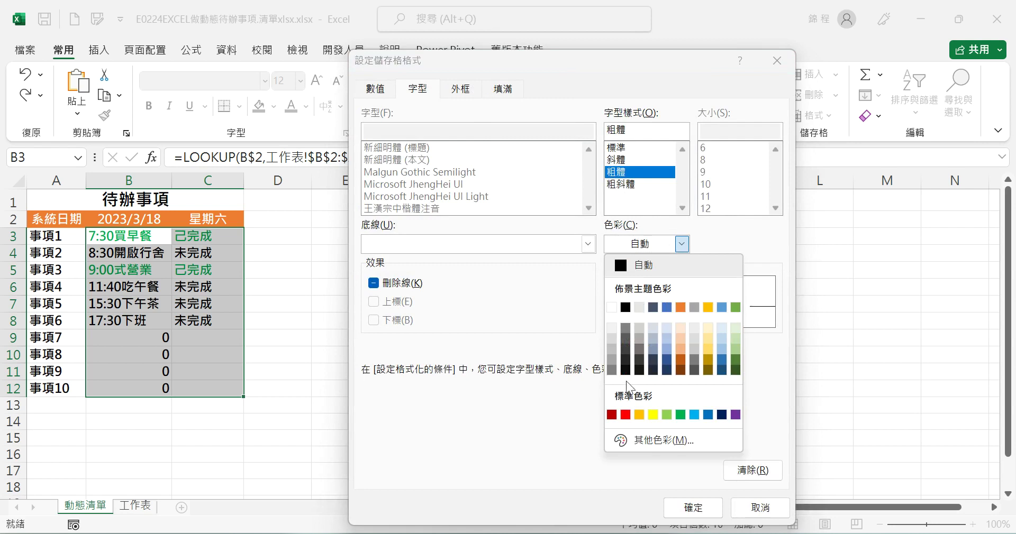
pyautogui.click(624, 414)
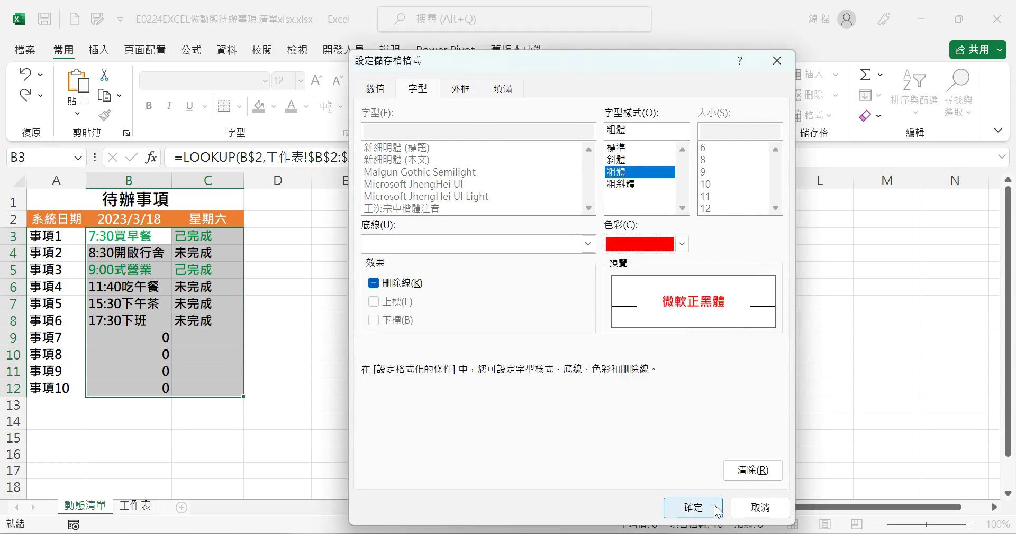
pyautogui.click(710, 509)
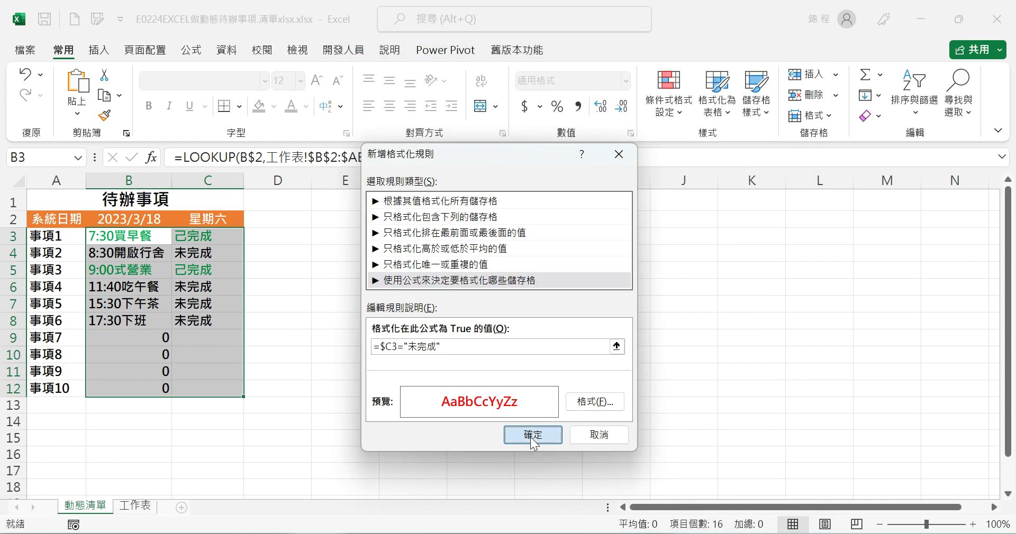
pyautogui.click(532, 442)
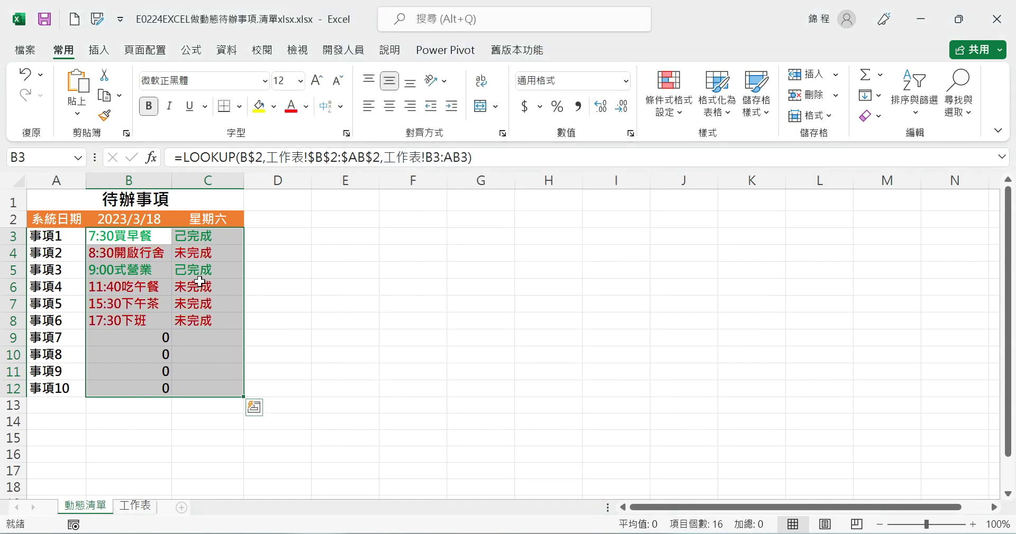
# Apply the custom number format G/通用格式;G/通用格式;"" to B3:C12 to hide the zeros
pyautogui.click(210, 306)
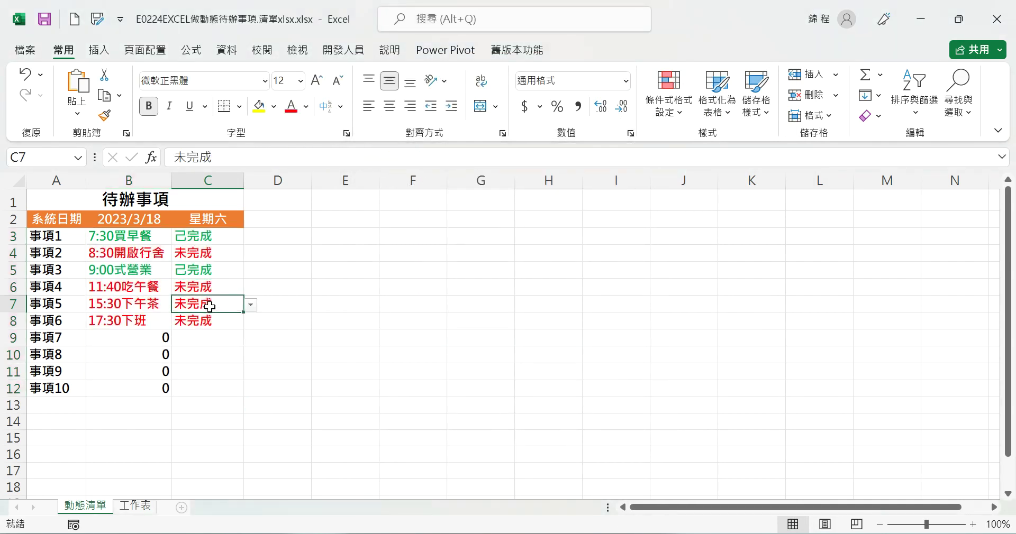
pyautogui.click(162, 339)
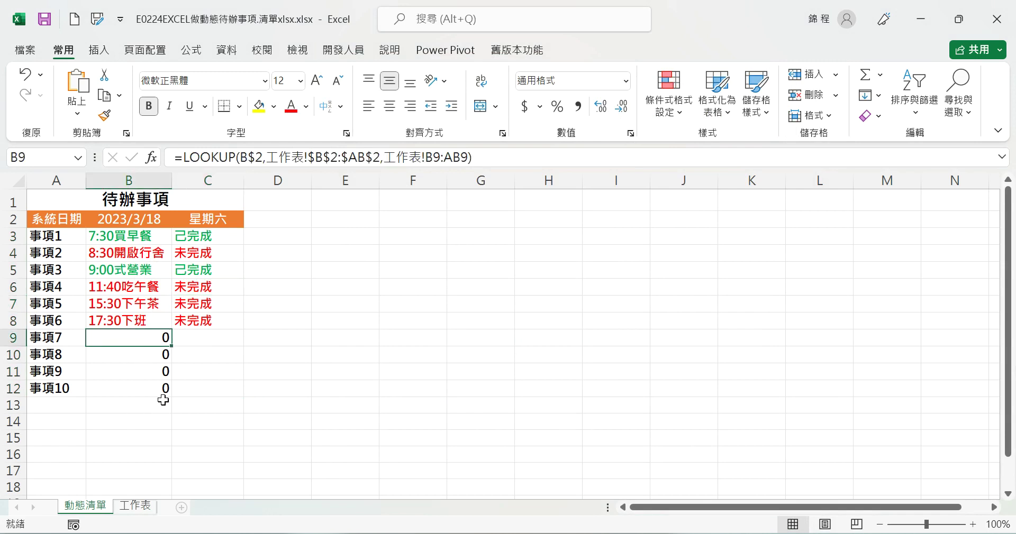
pyautogui.click(136, 238)
pyautogui.moveTo(136, 237); pyautogui.dragTo(208, 392)
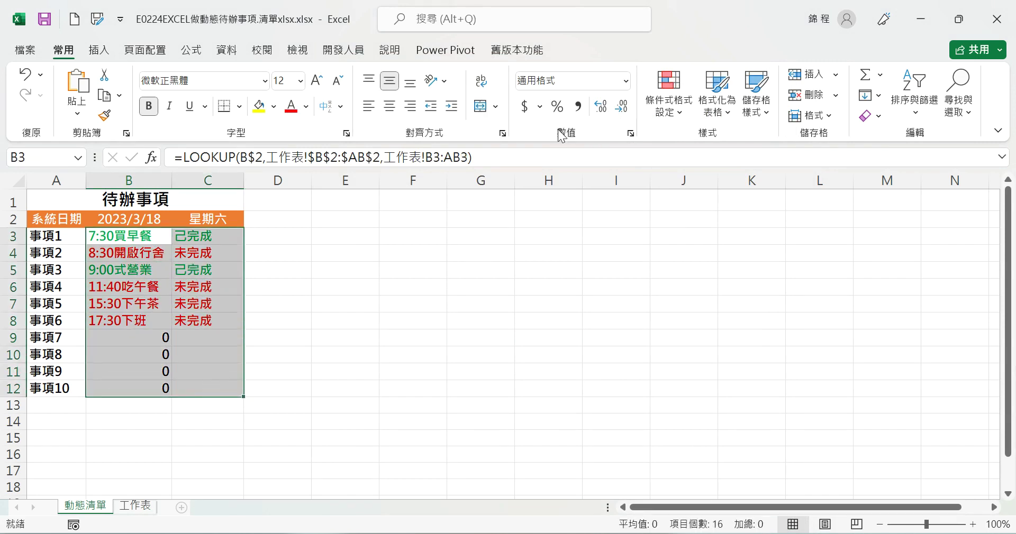
pyautogui.click(631, 133)
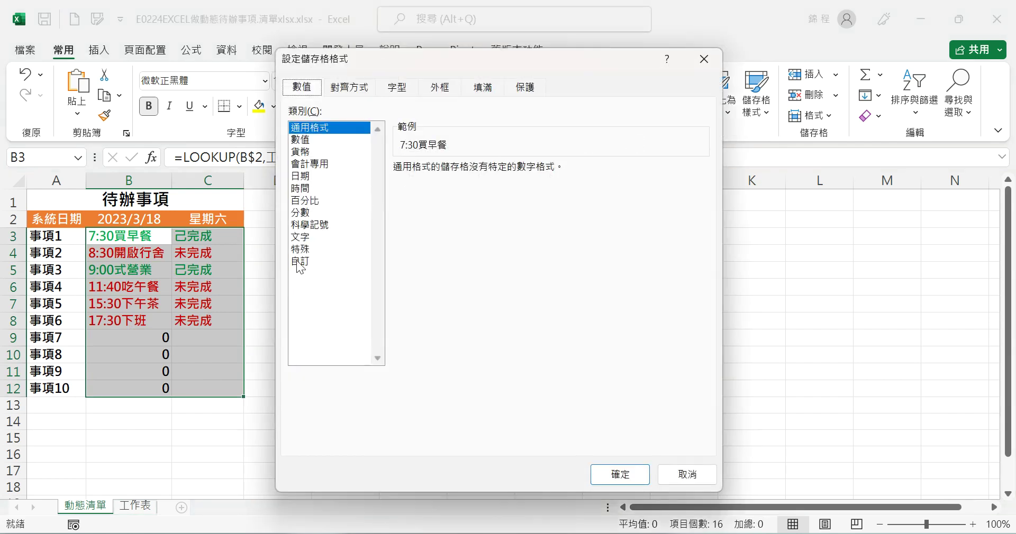
pyautogui.click(300, 262)
pyautogui.doubleClick(453, 183)
pyautogui.hotkey('ctrl', 'c')
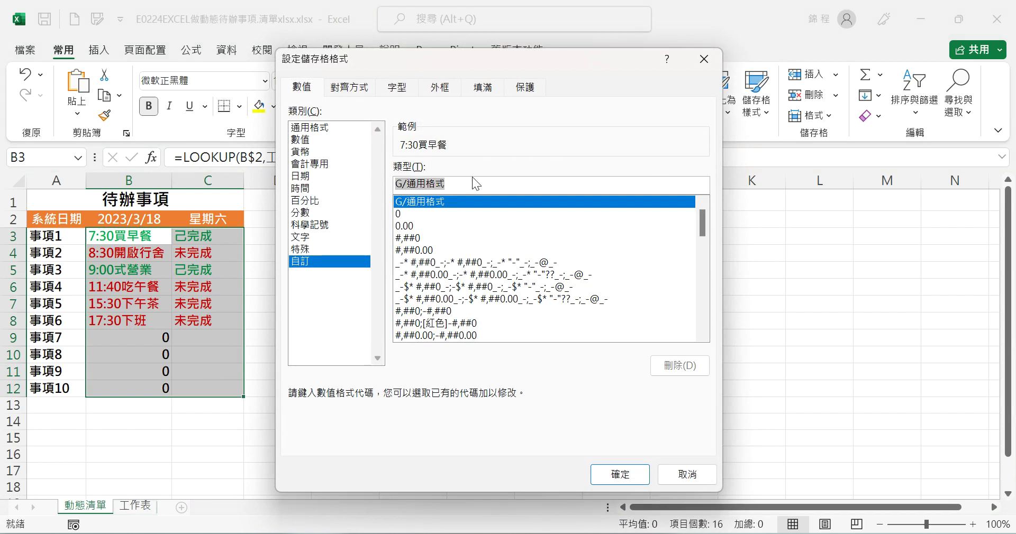
pyautogui.click(473, 184)
pyautogui.write(';')
pyautogui.hotkey('ctrl', 'v')
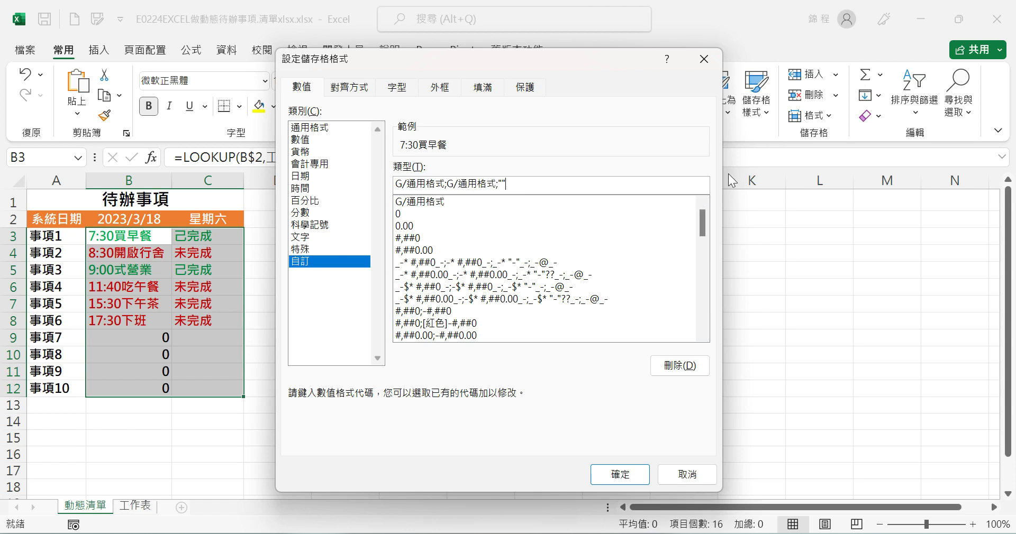
pyautogui.click(620, 474)
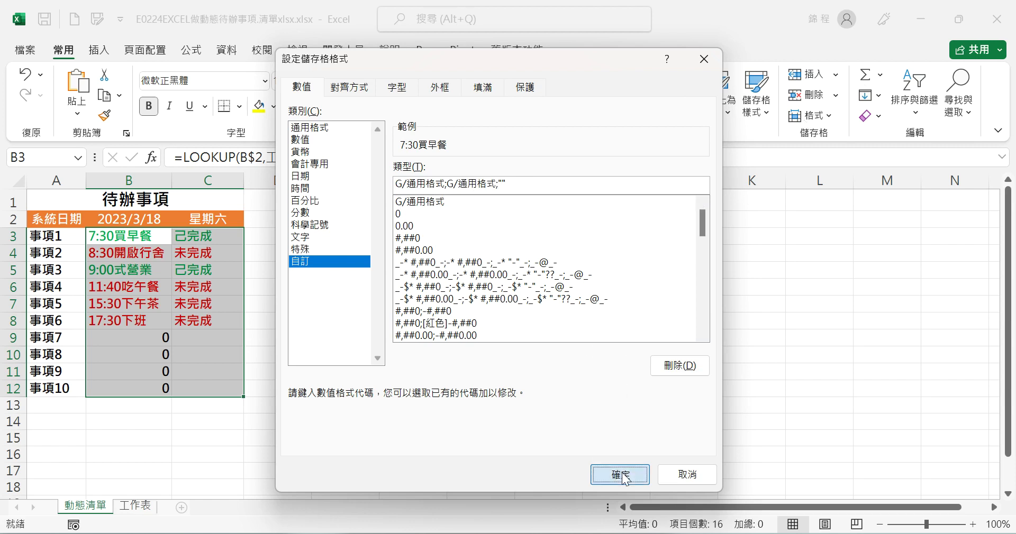
pyautogui.click(155, 336)
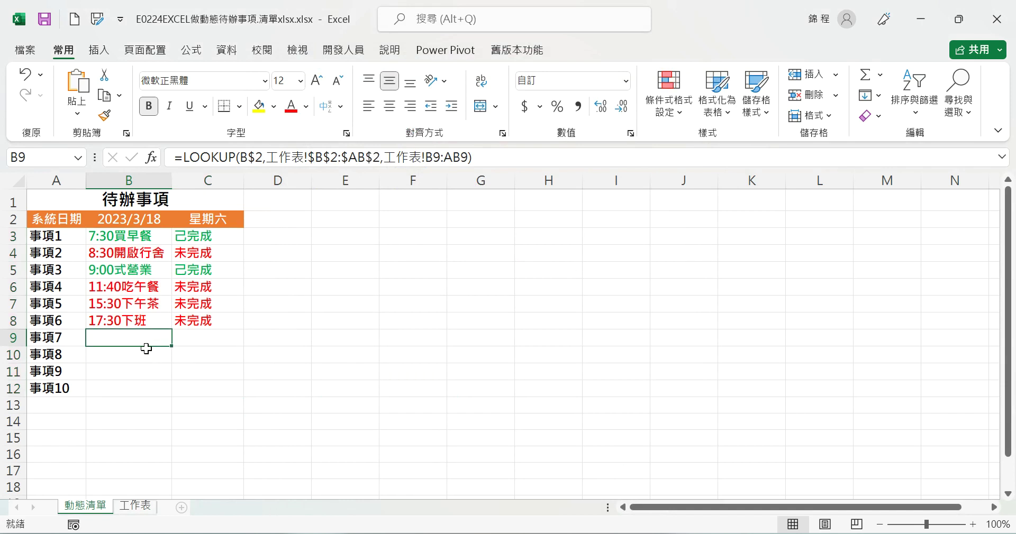